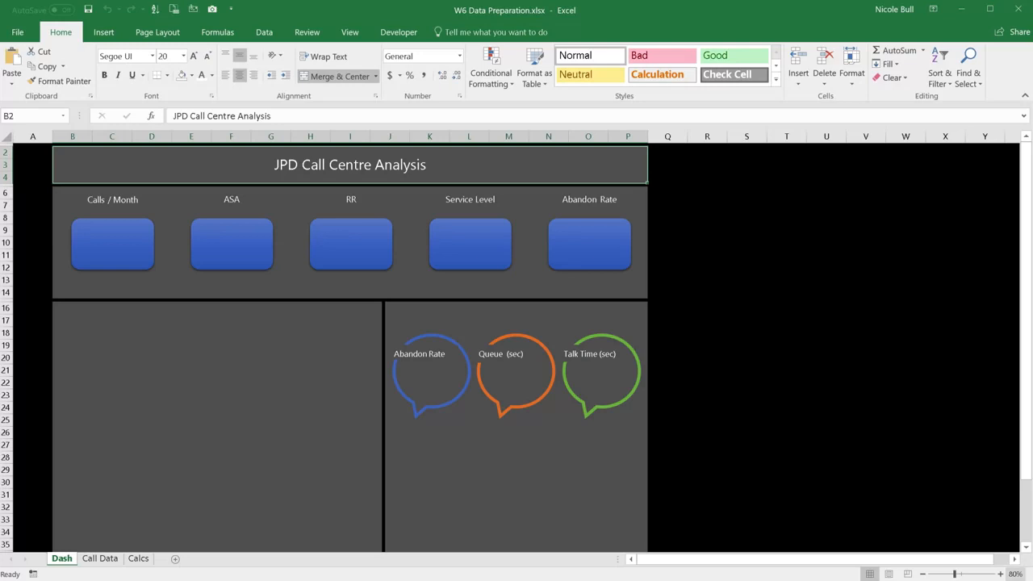
Step: On the Call Data sheet, add a Month heading in S3 and calculate the month of the first call date in S4 with MONTH
left_click(110, 564)
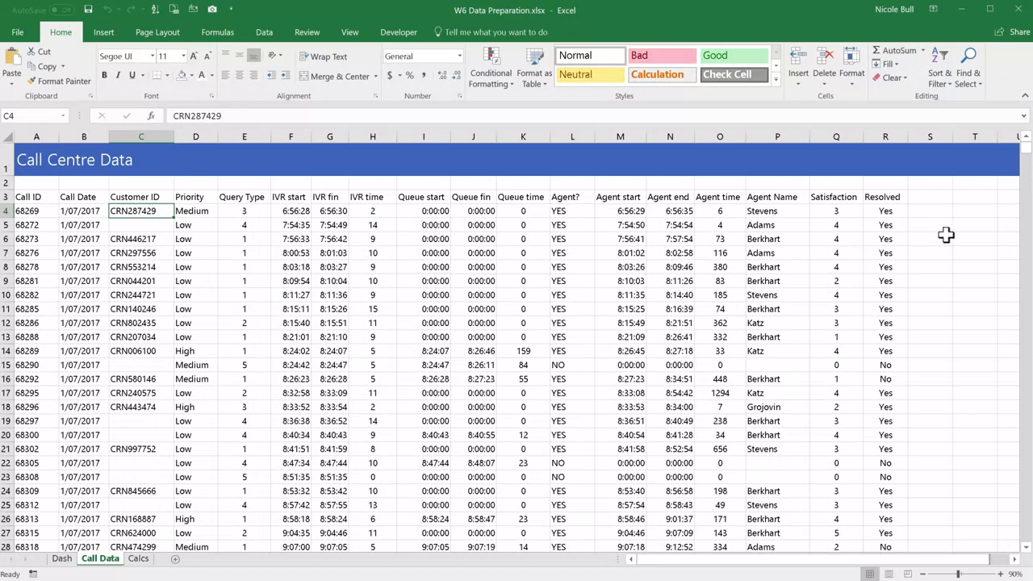
left_click(922, 199)
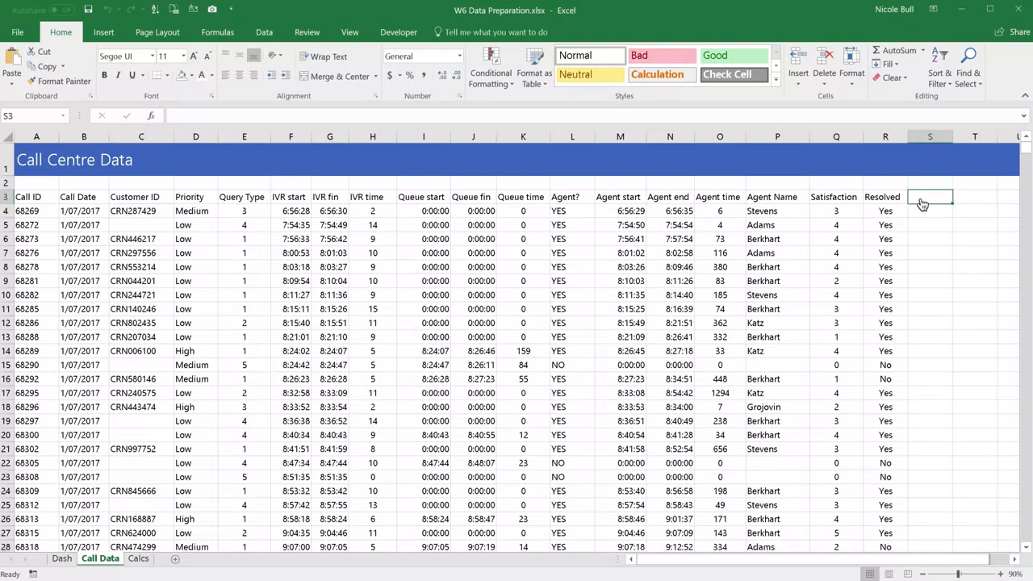
type("Month")
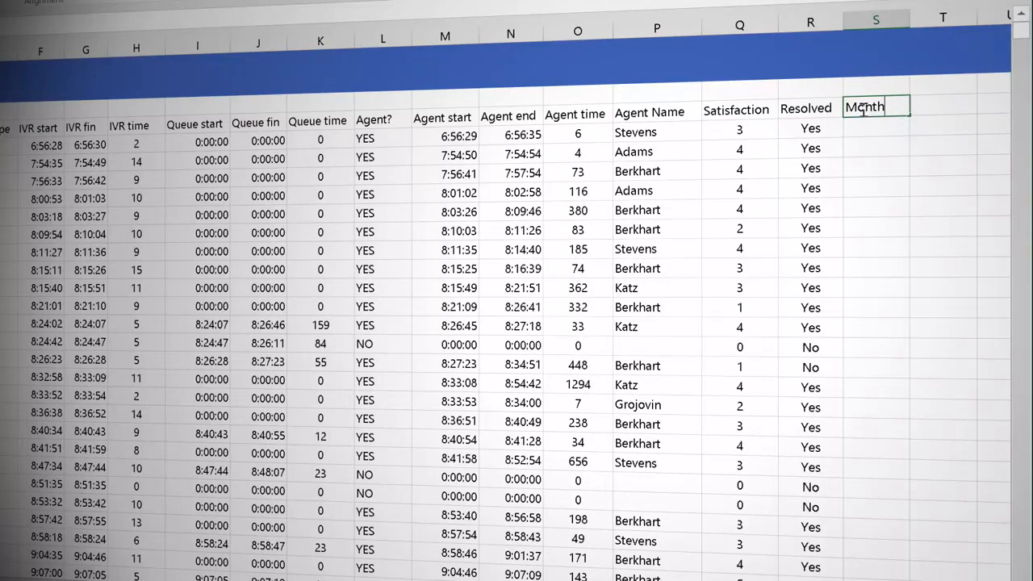
key("Return")
type("=mon")
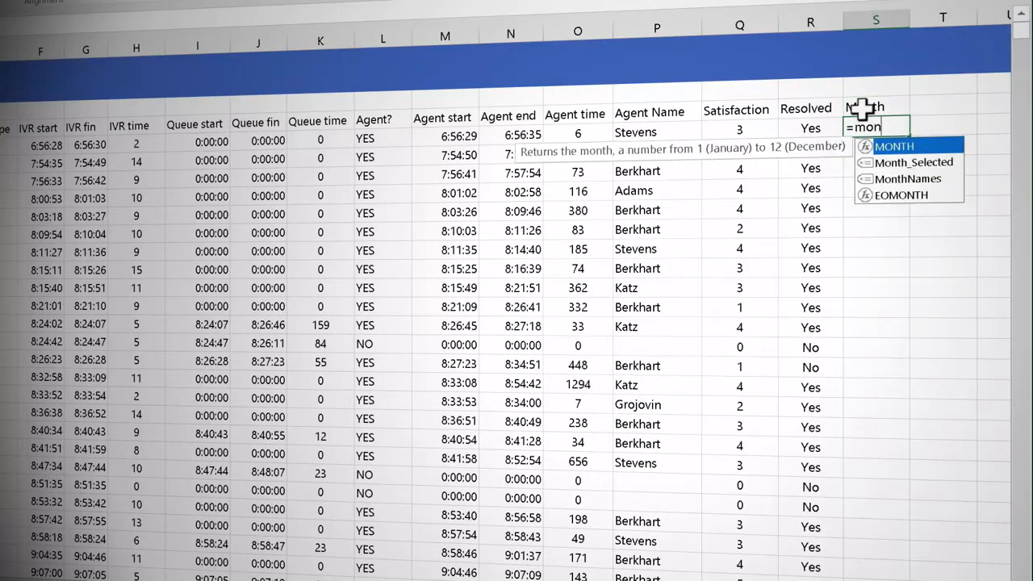
key("Tab")
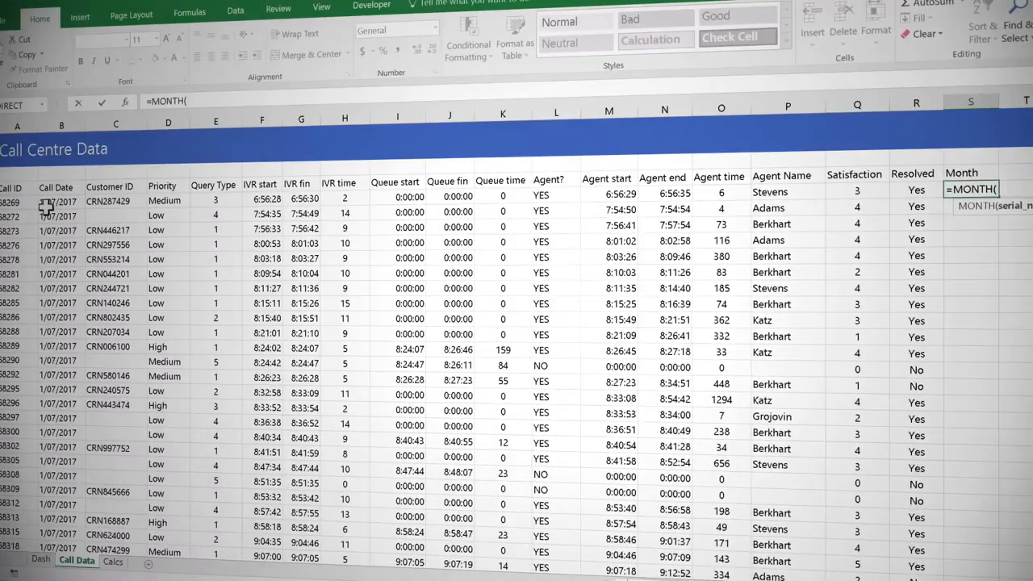
left_click(24, 195)
key("Return")
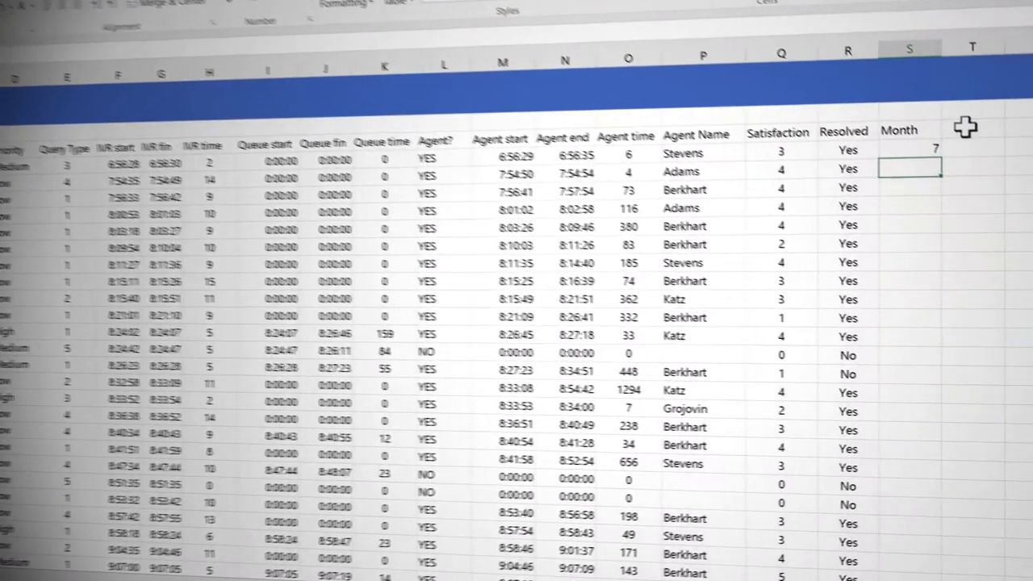
Step: Add a Year heading in T3 with a YEAR formula on the first call date in T4, and fill both formulas down all rows
left_click(1021, 172)
type("Year")
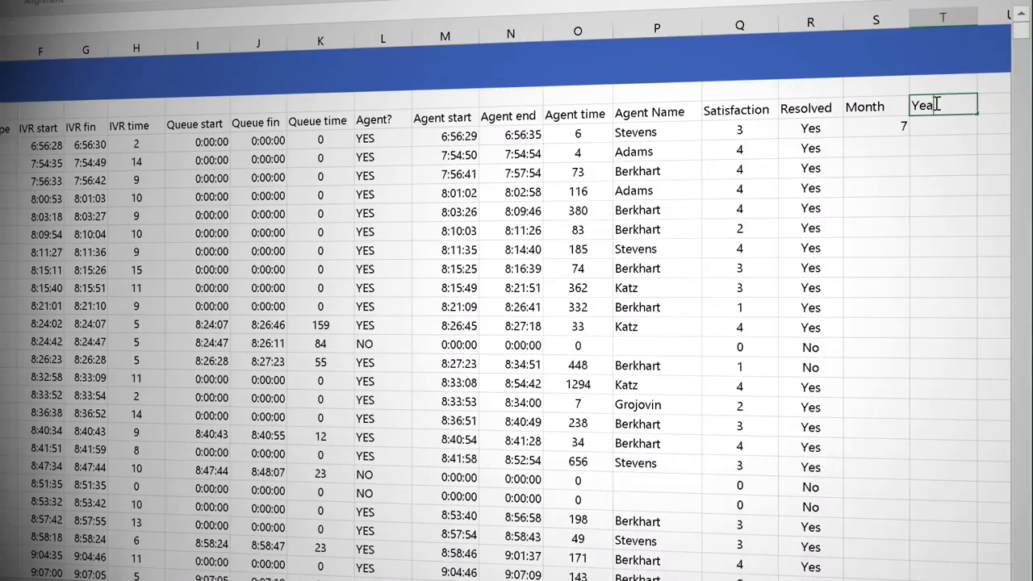
key("Return")
type("=yea")
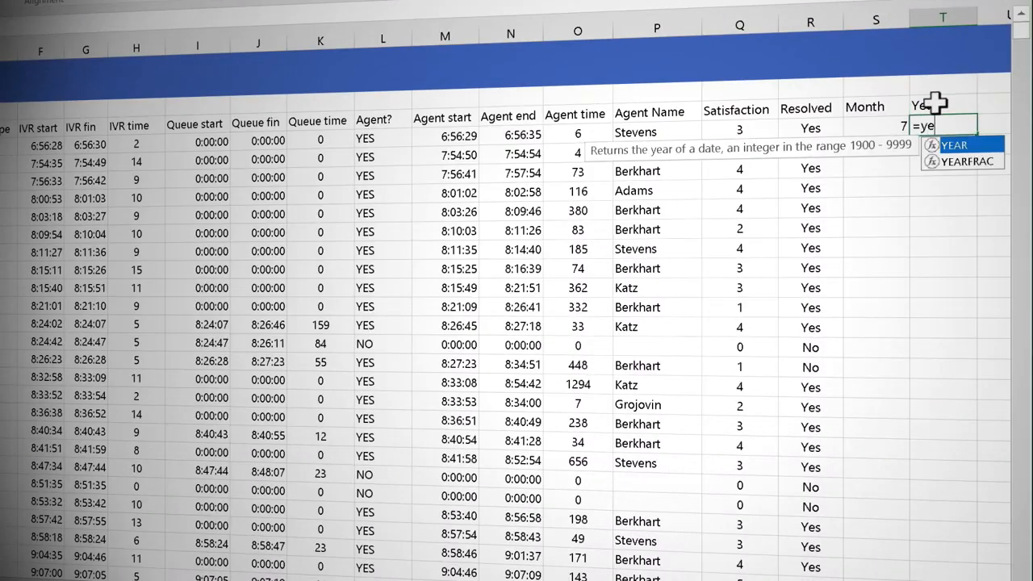
key("Tab")
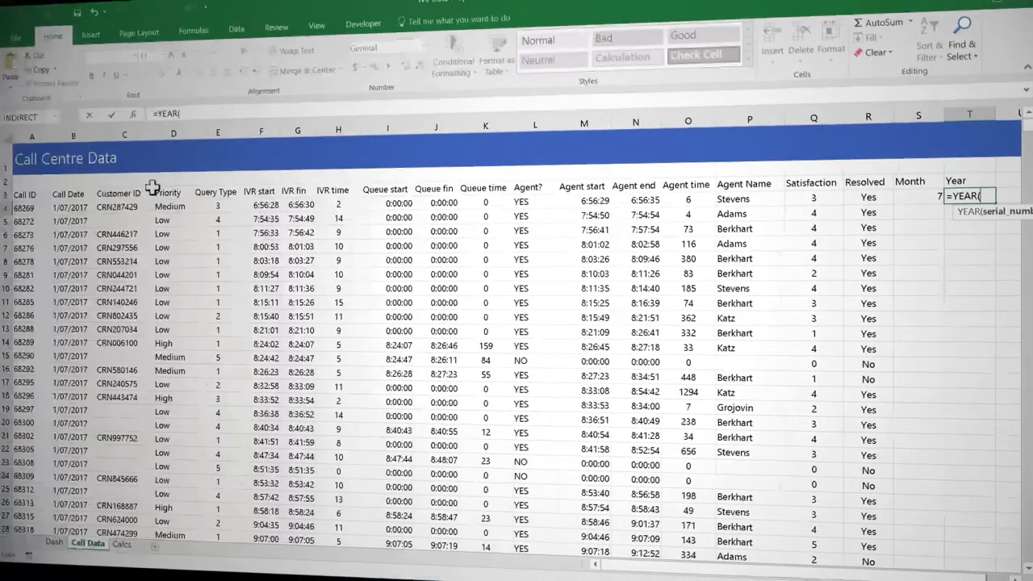
left_click(74, 208)
key("Return")
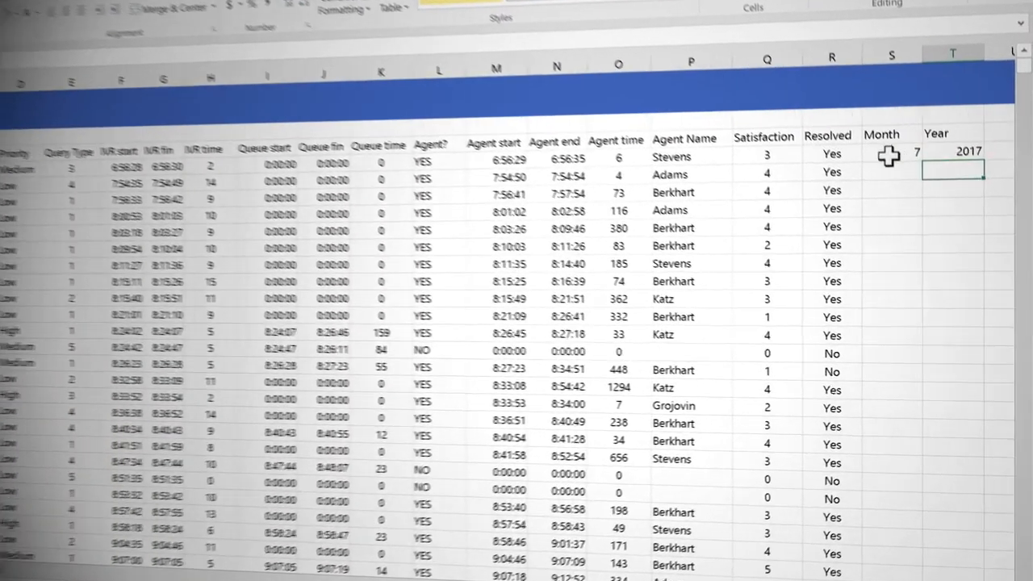
left_click_drag(889, 156, 953, 152)
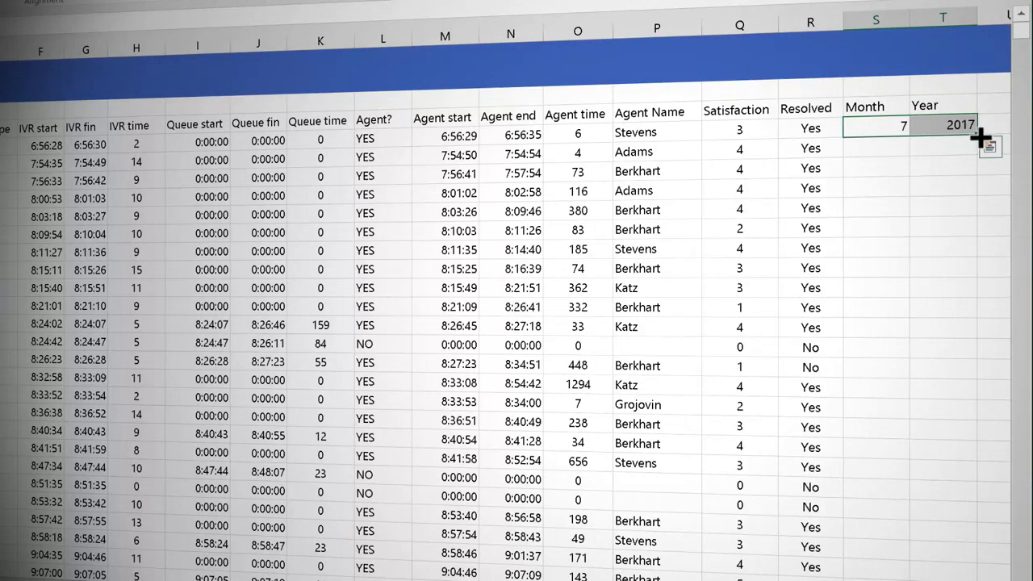
double_click(977, 134)
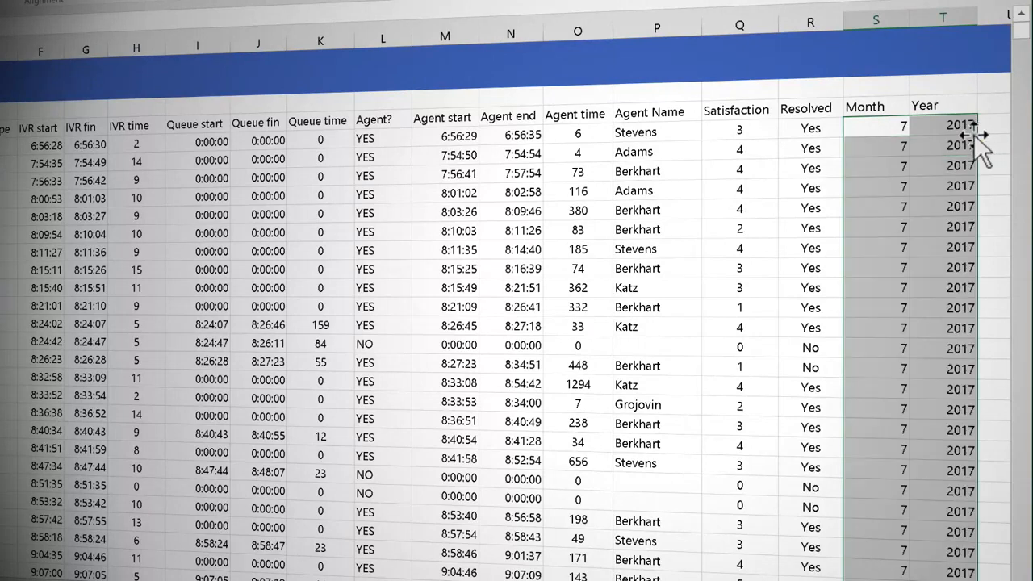
Step: Create named ranges for all columns of the call data from the labels in the top row
left_click(277, 229)
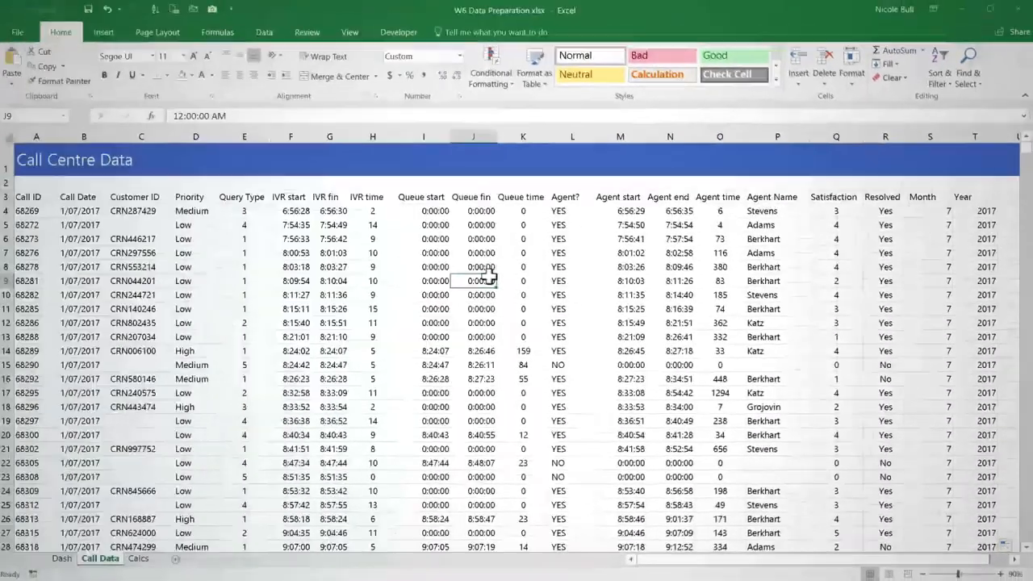
key("ctrl+a")
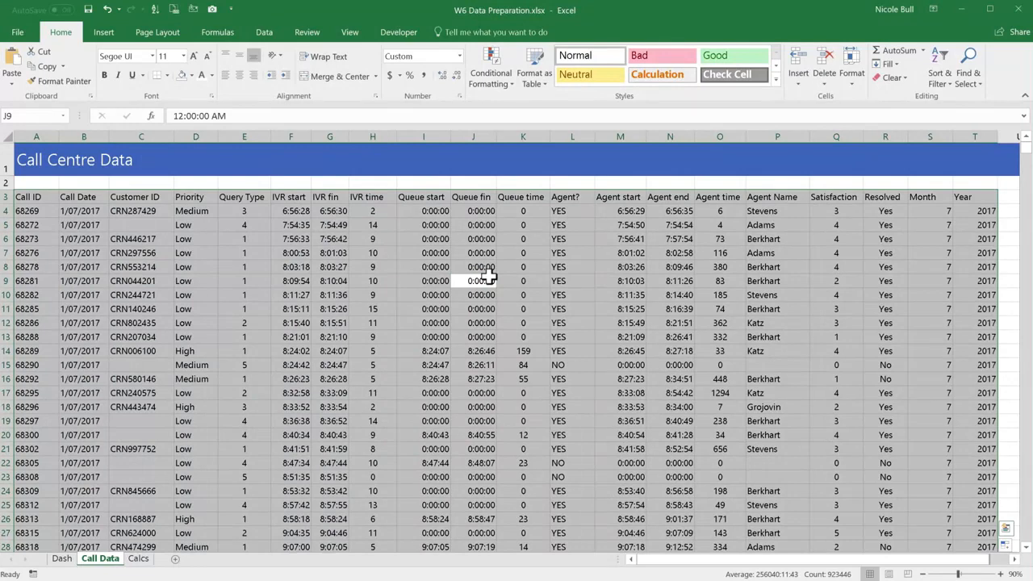
key("ctrl+shift+F3")
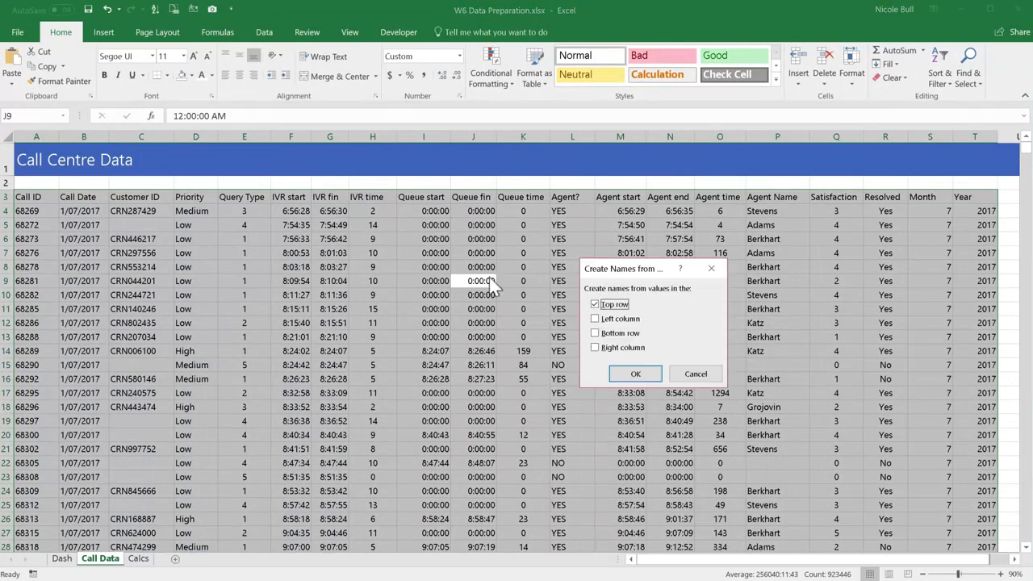
left_click(636, 374)
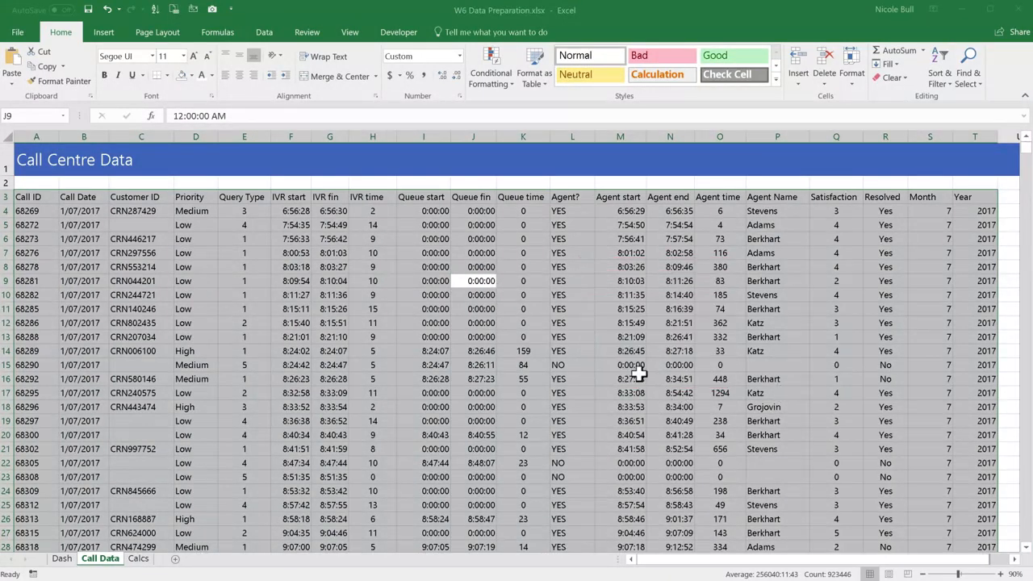
left_click(638, 374)
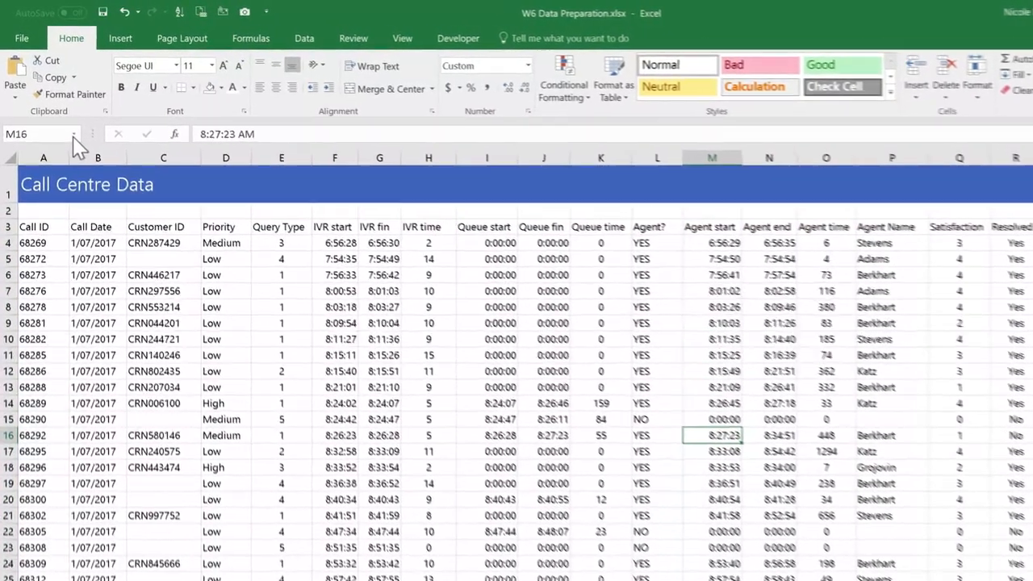
Step: Review the workbook's list of defined names
left_click(67, 122)
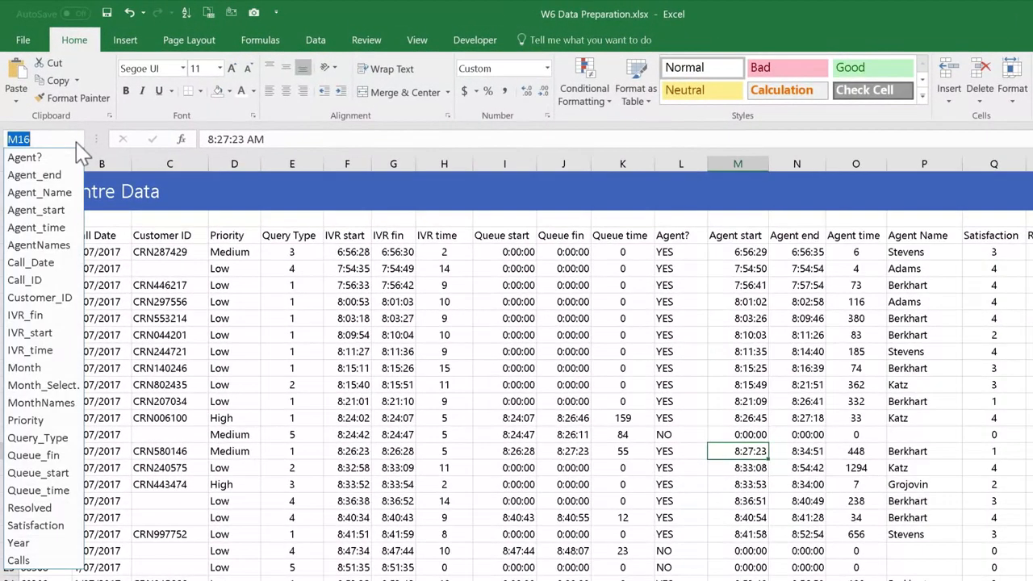
left_click(398, 315)
left_click(398, 315)
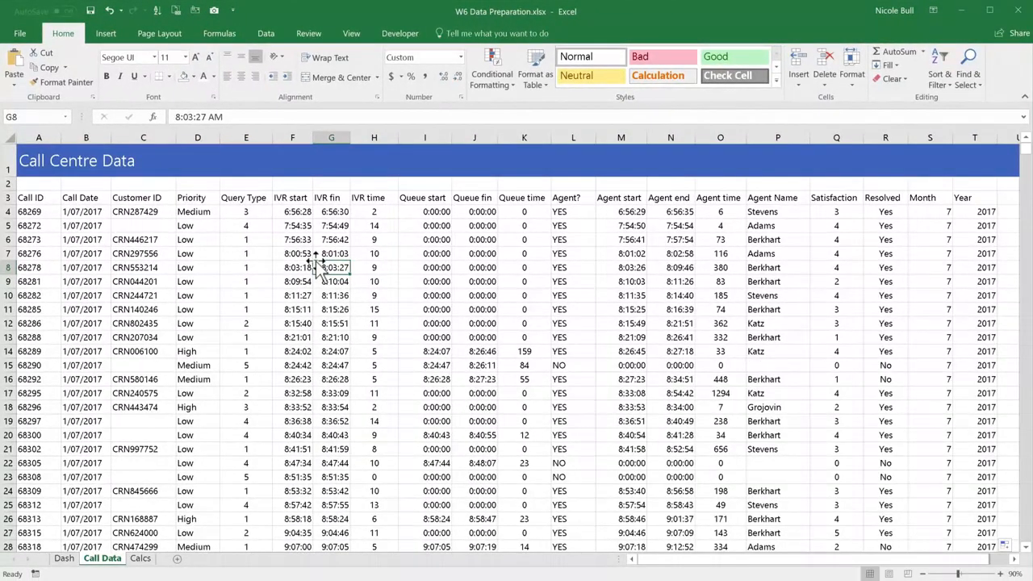
Step: Convert the call data range A3:T46383 into a table with headers and apply the light style with a blue header and unshaded rows
key("ctrl+t")
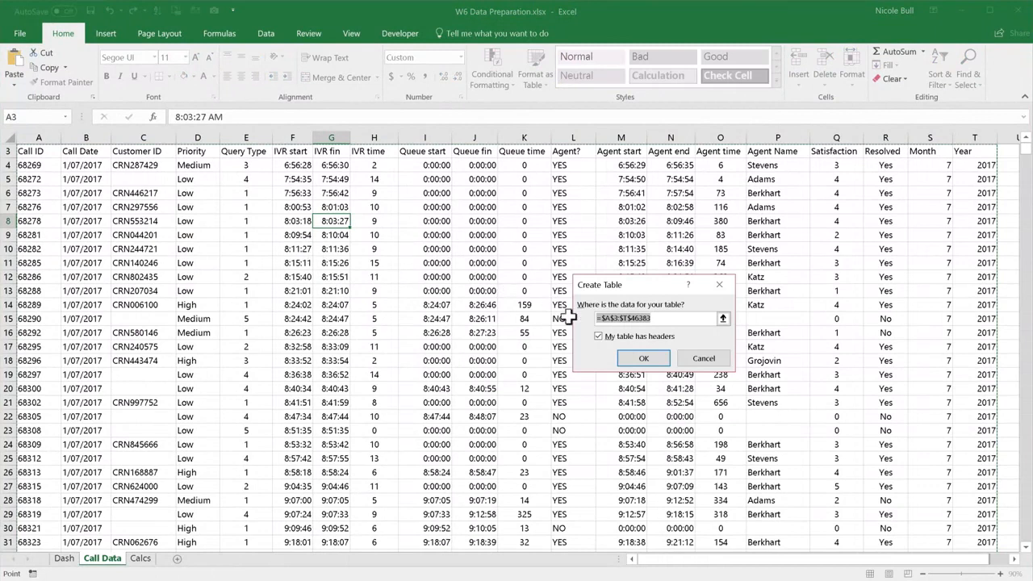
left_click(638, 359)
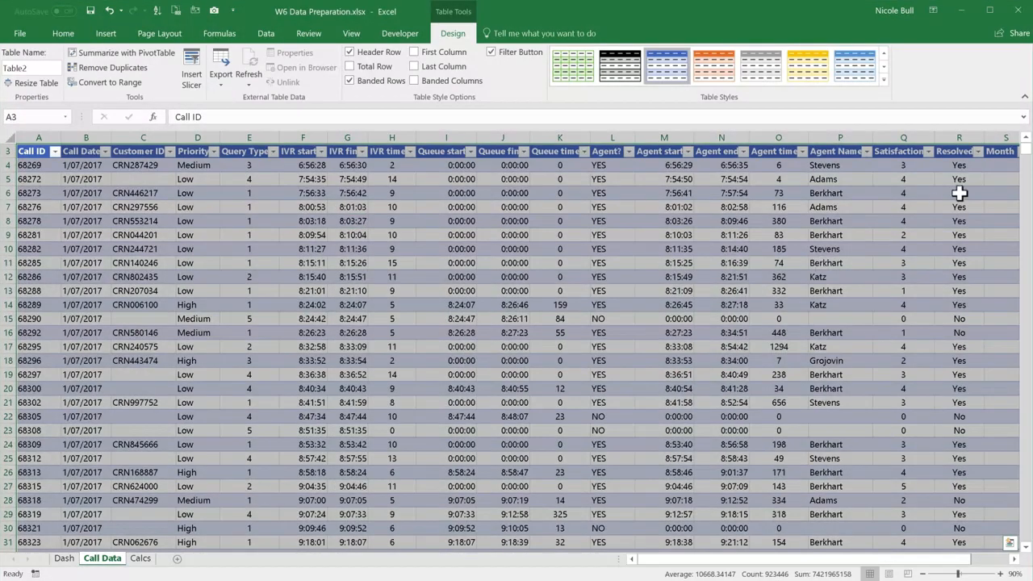
left_click(884, 82)
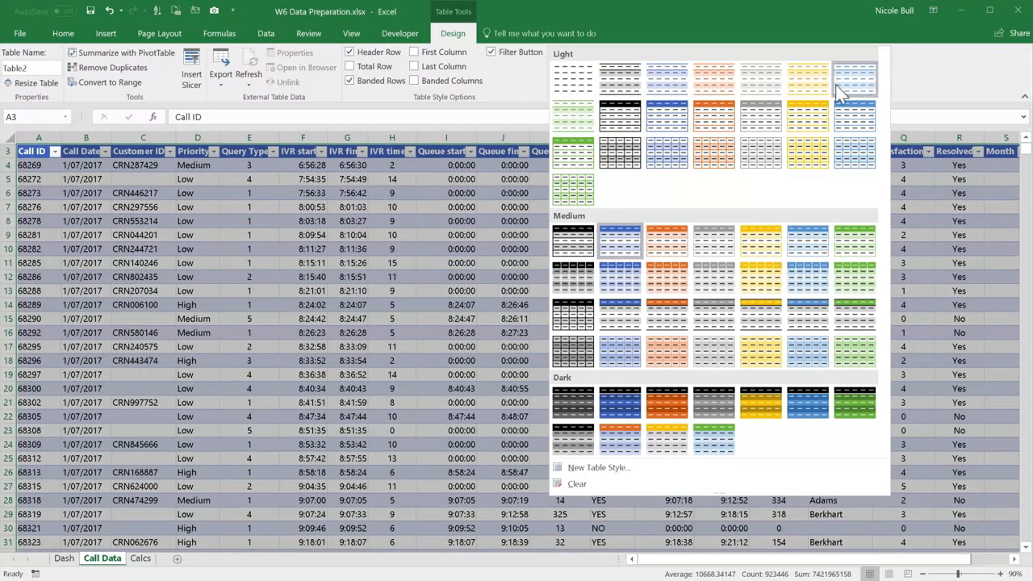
left_click(681, 121)
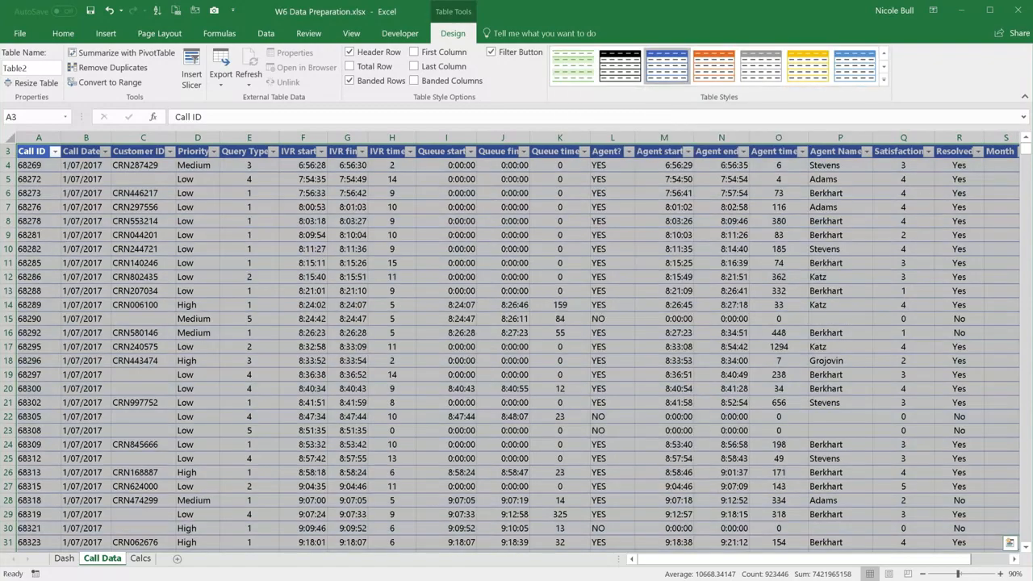
Step: Rename the call data table as tbl_Calls
left_click_drag(1025, 158, 1026, 142)
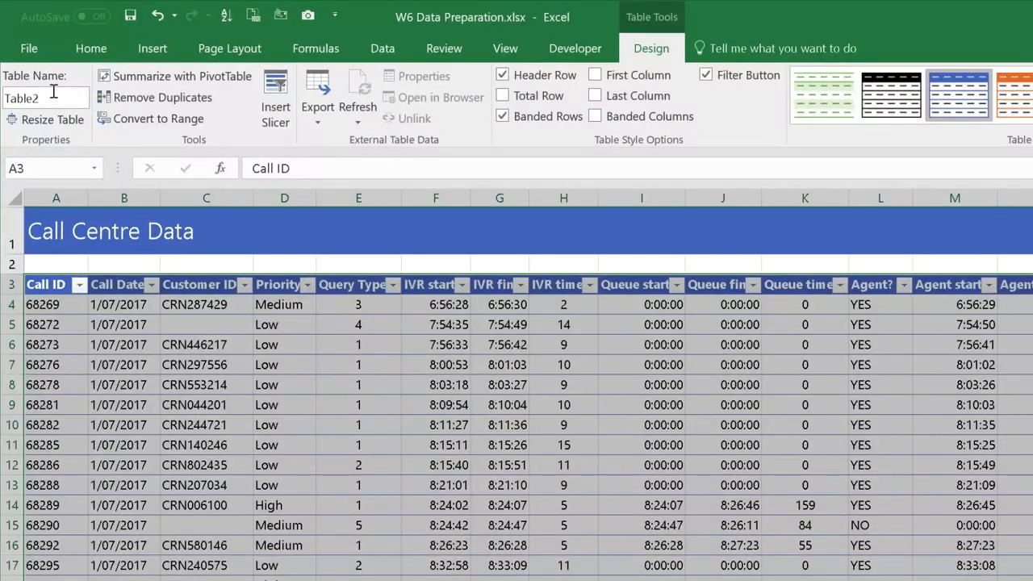
left_click(53, 92)
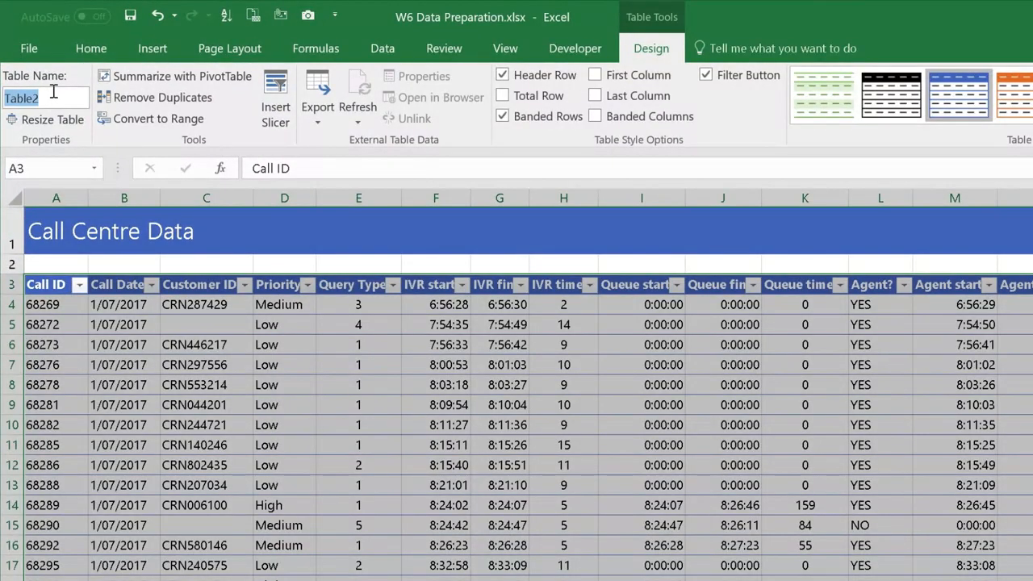
type("tbl_Calls")
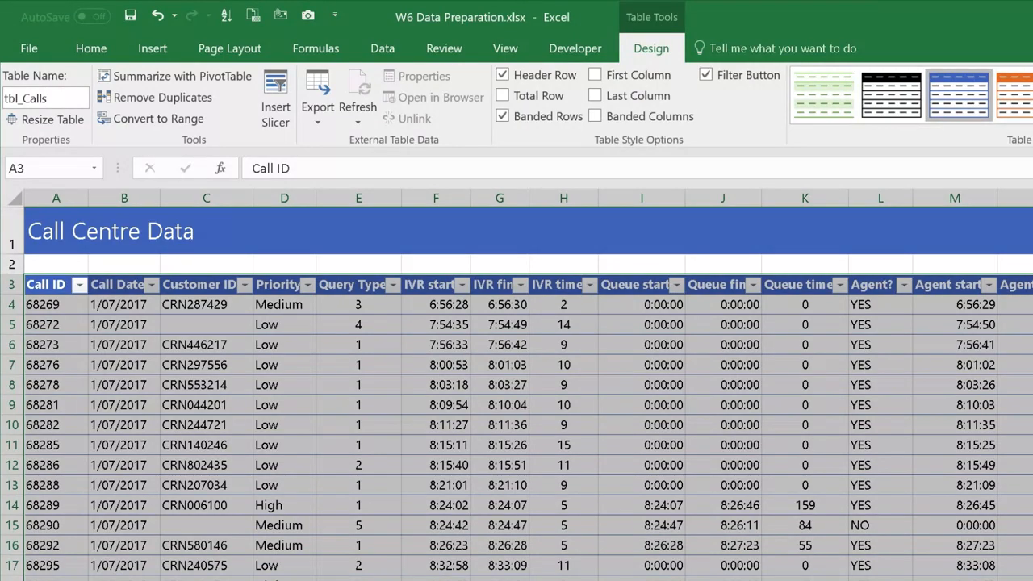
left_click(500, 424)
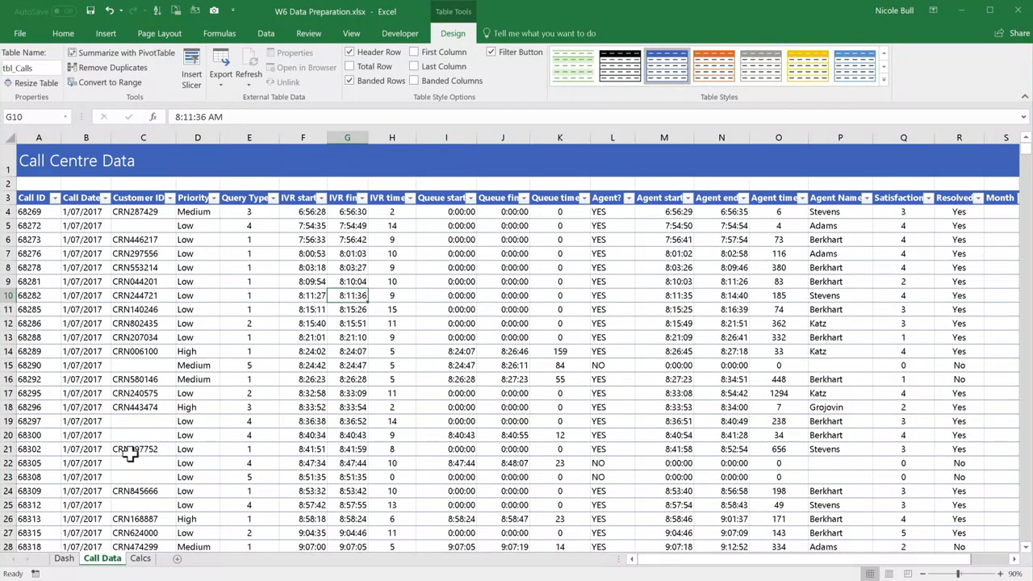
Step: Open the Calcs sheet and review the ASA and RR target values
left_click(141, 559)
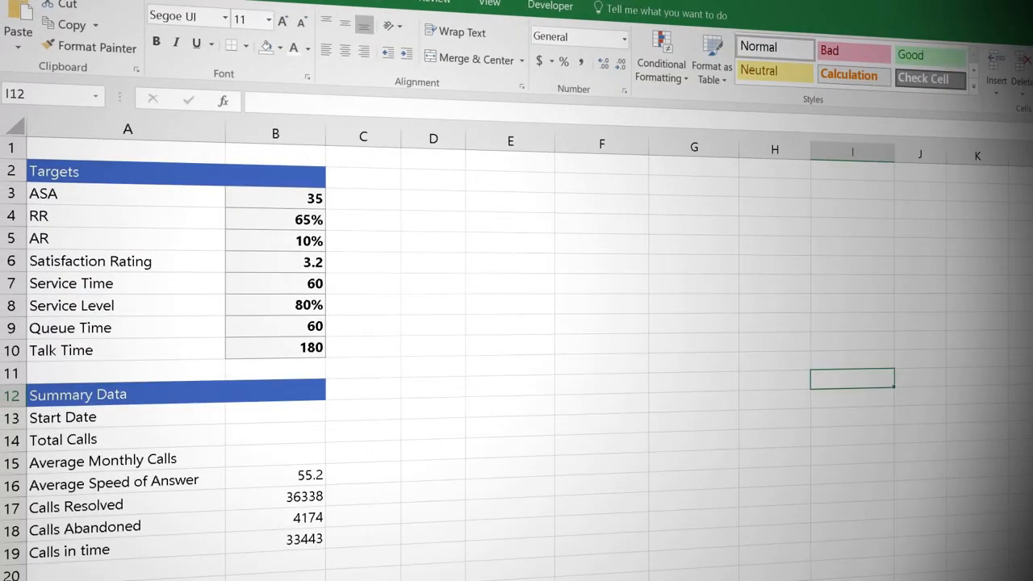
left_click(270, 204)
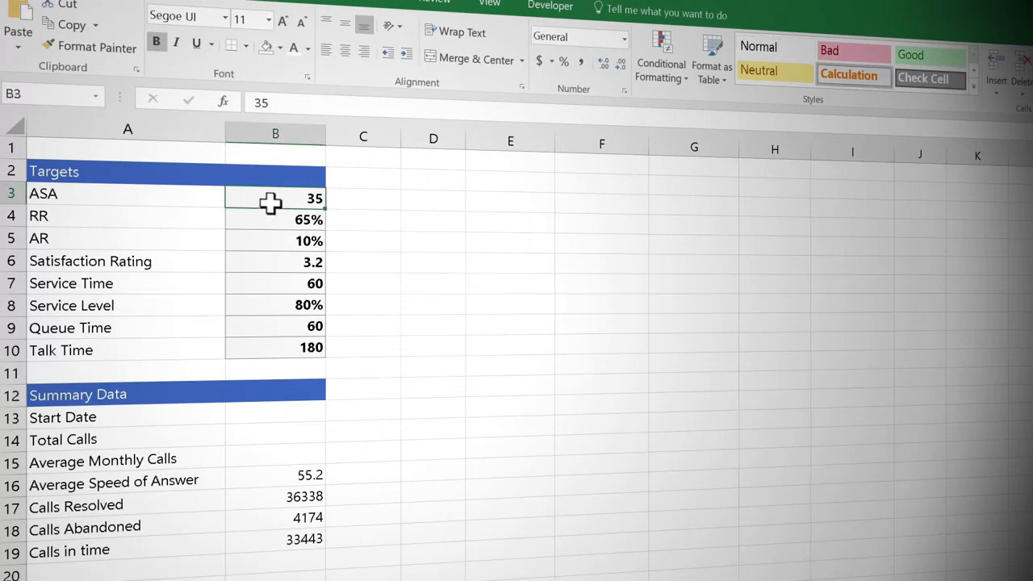
left_click(260, 221)
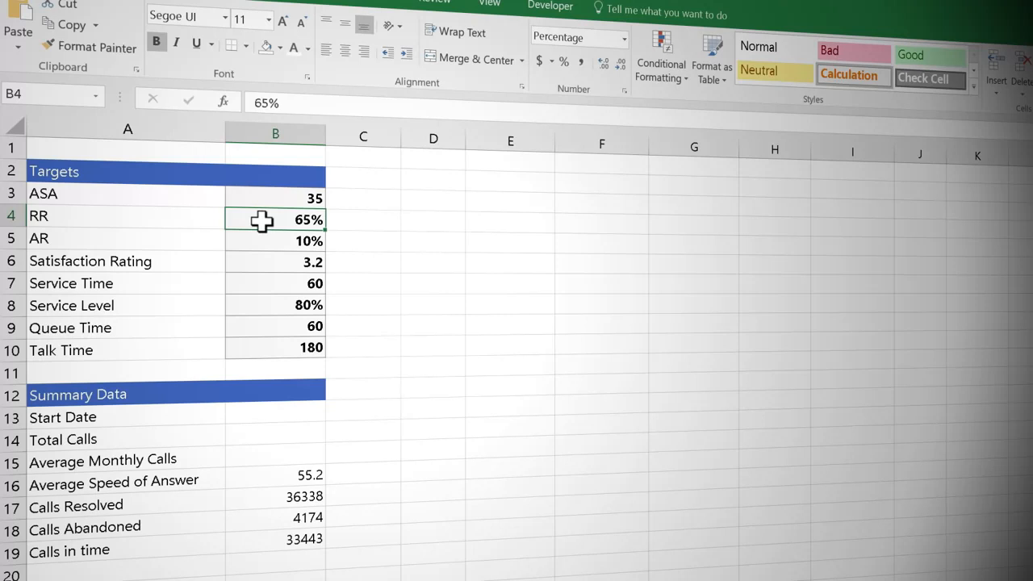
Step: Calculate the Start Date in B13 as the minimum of the Call_Date named range
left_click(287, 416)
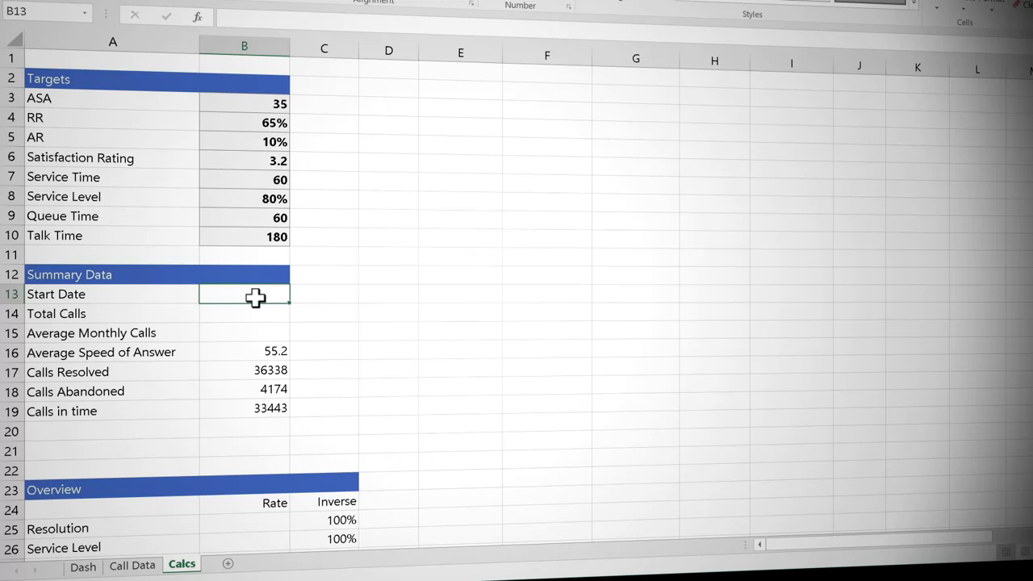
type("=min")
key("Tab")
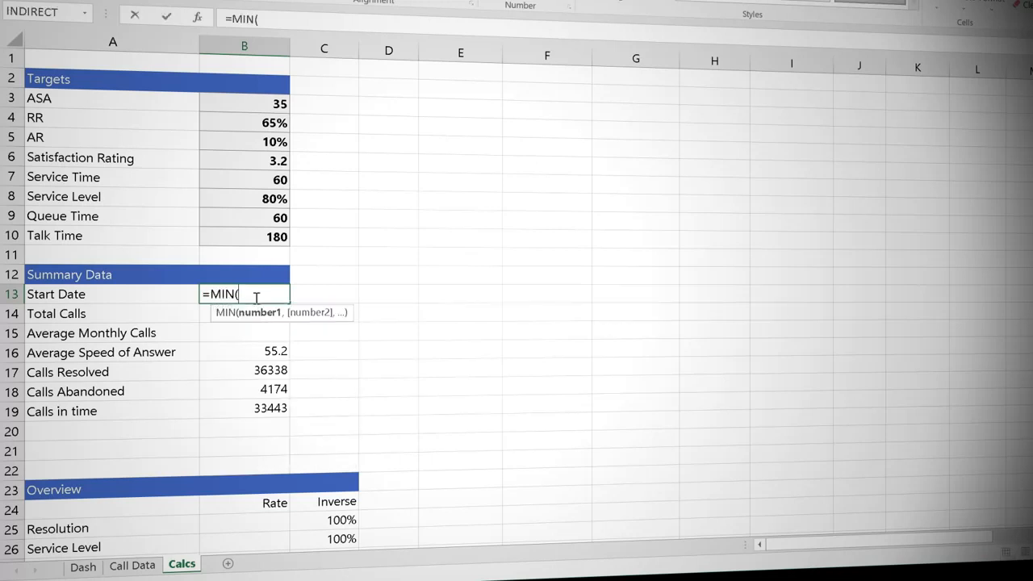
type("ca")
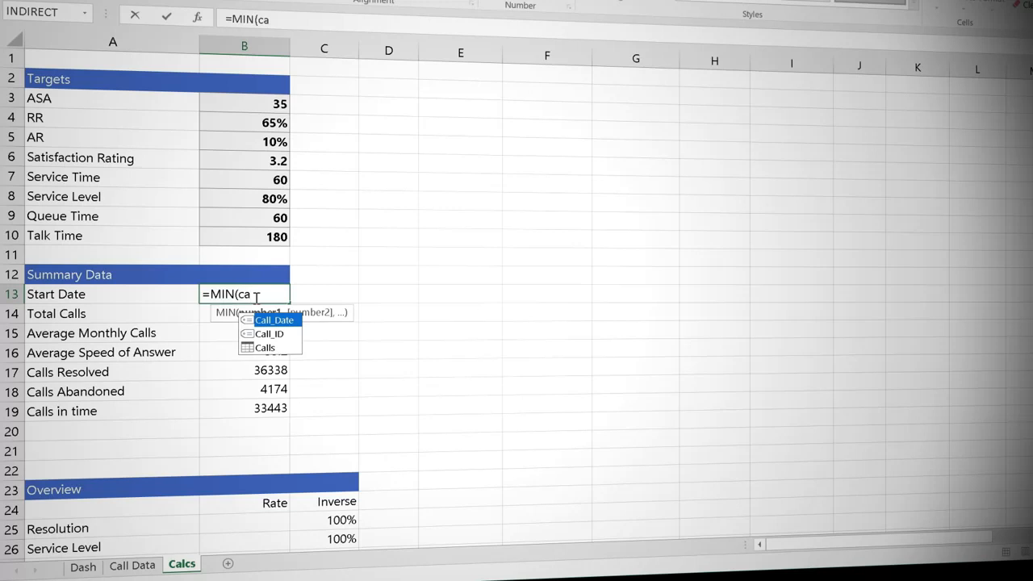
key("Tab")
key("Return")
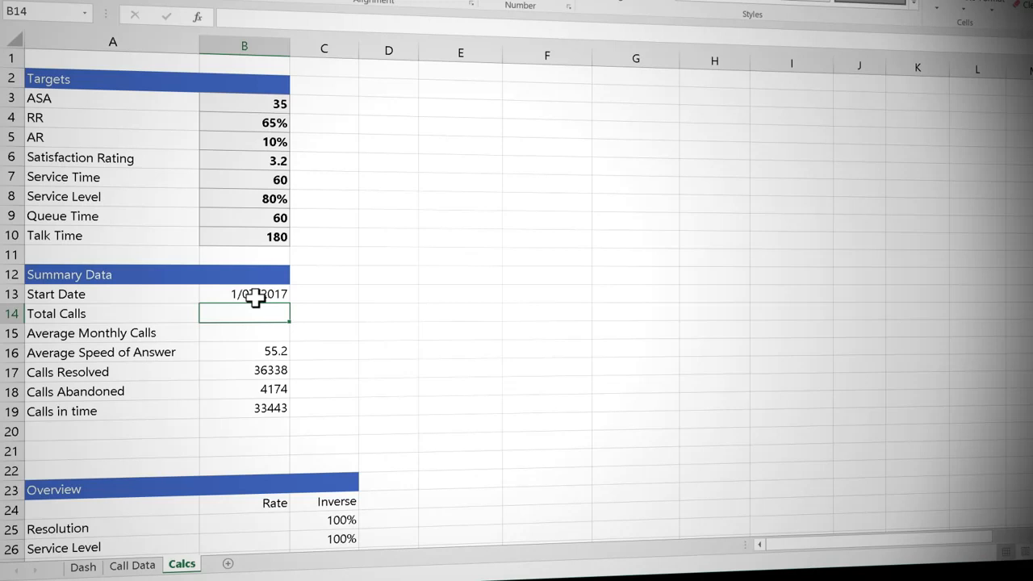
Step: Calculate Total Calls in B14 by counting the rows of tbl_Calls with the ROWS function
type("=row")
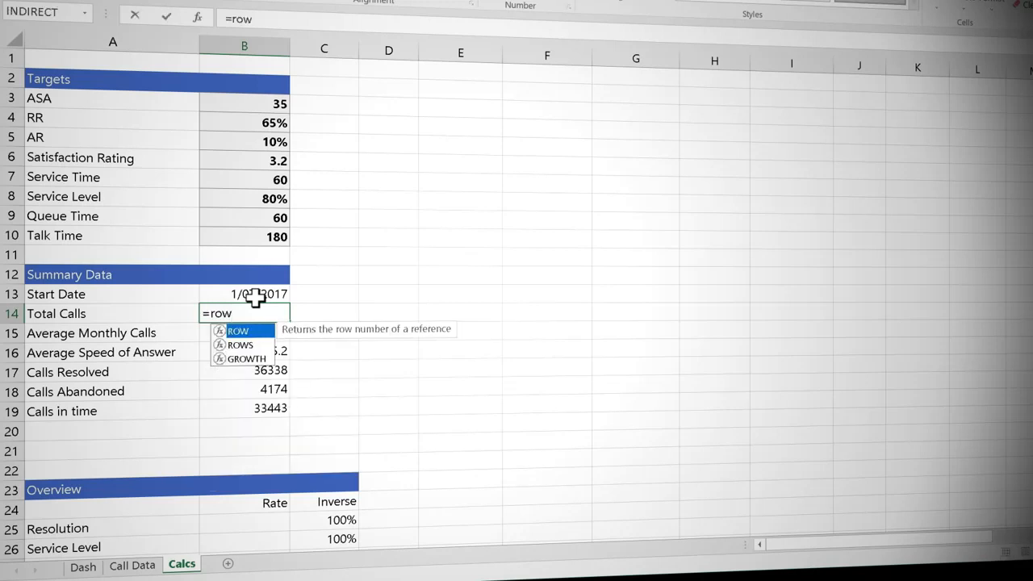
type("s")
key("Tab")
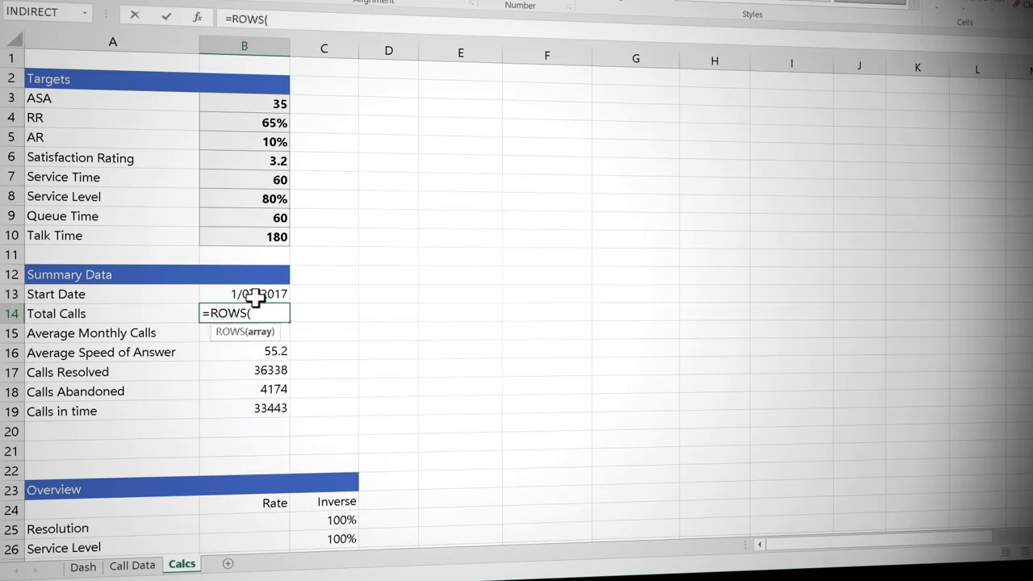
type("tb")
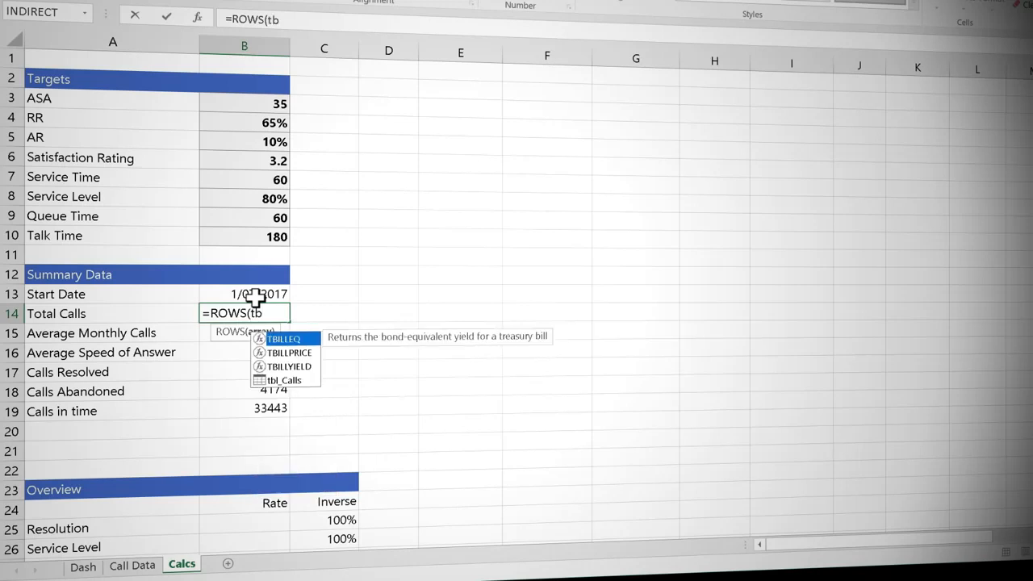
double_click(284, 380)
key("Return")
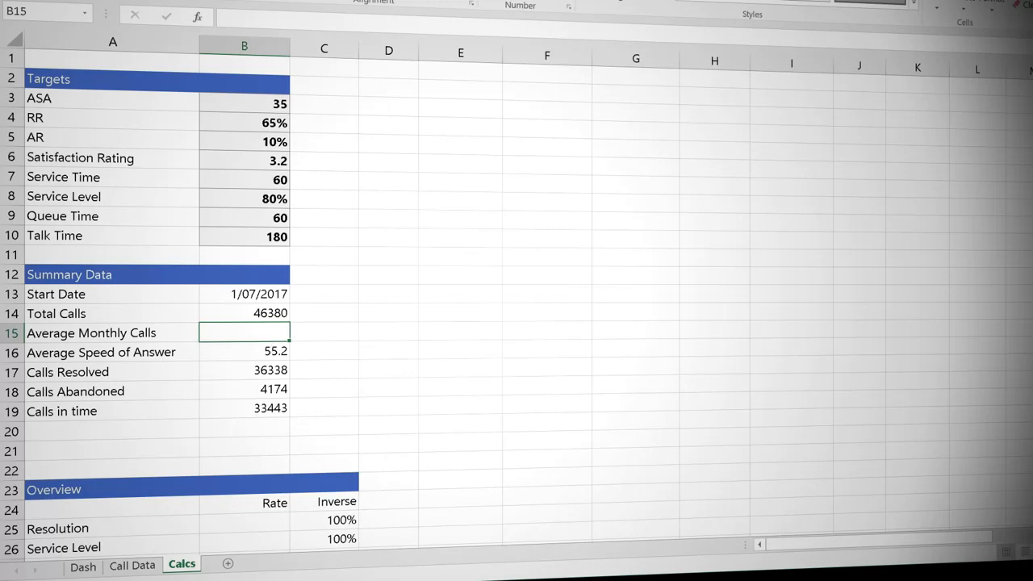
Step: Link the first Monthly Metrics date in A33 to the Start Date in B13
scroll(516, 306, "down", 6)
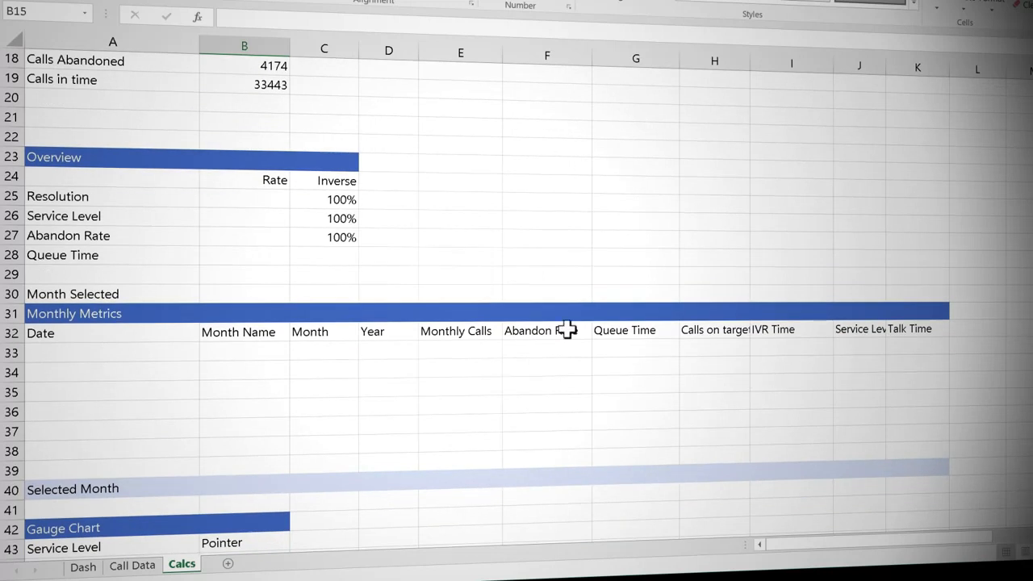
left_click(181, 349)
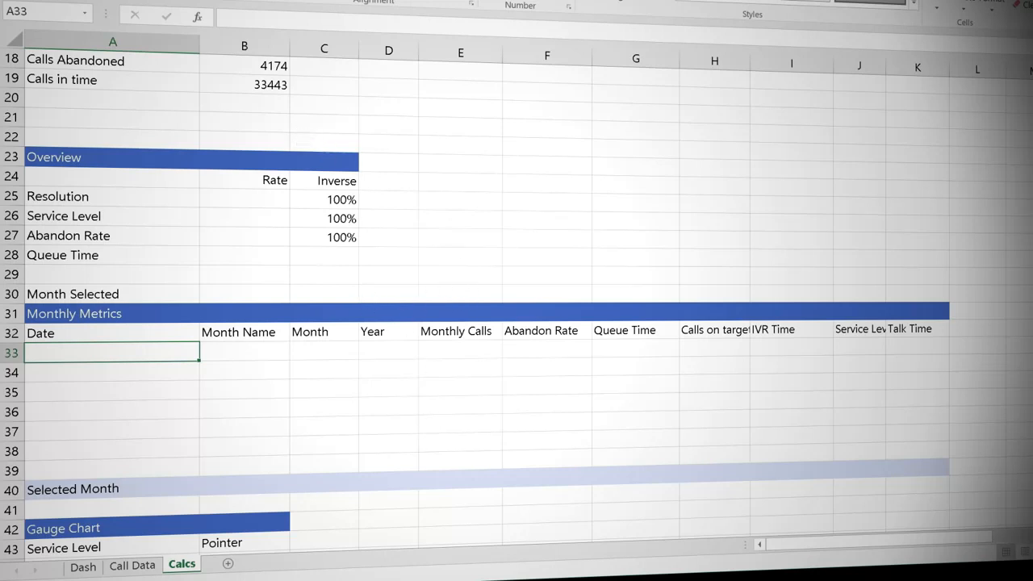
scroll(485, 307, "up", 2)
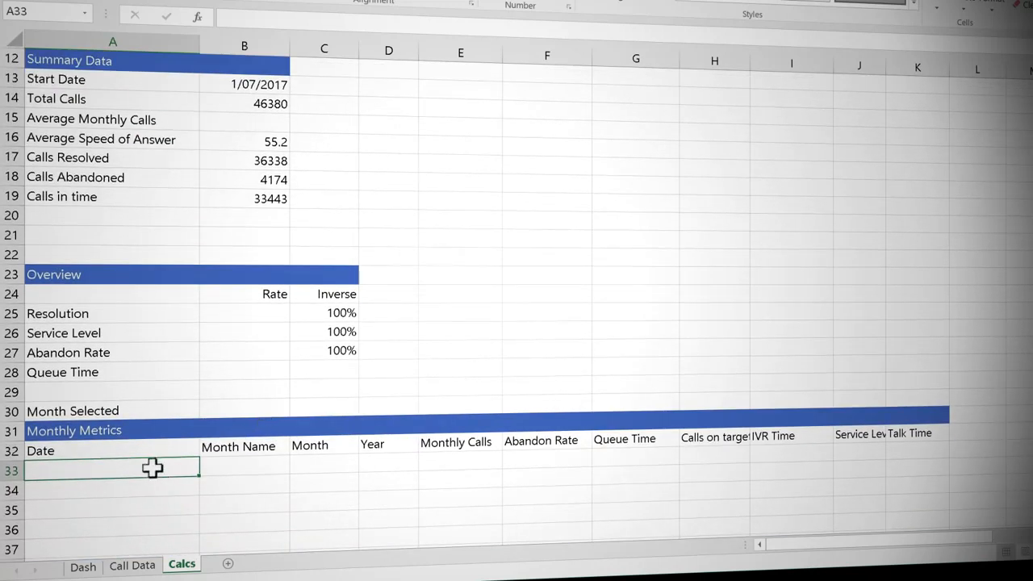
type("=B13")
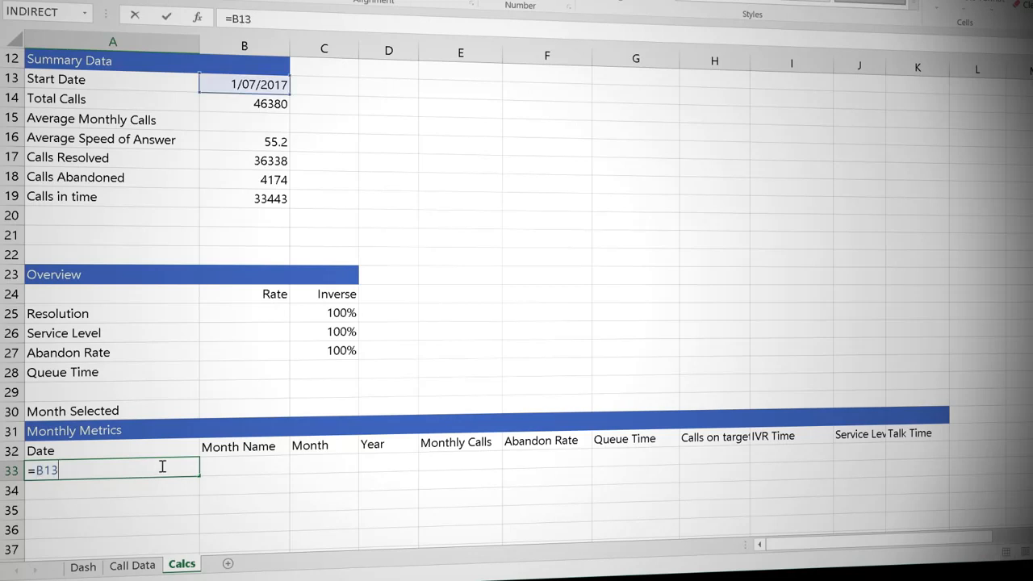
key("Return")
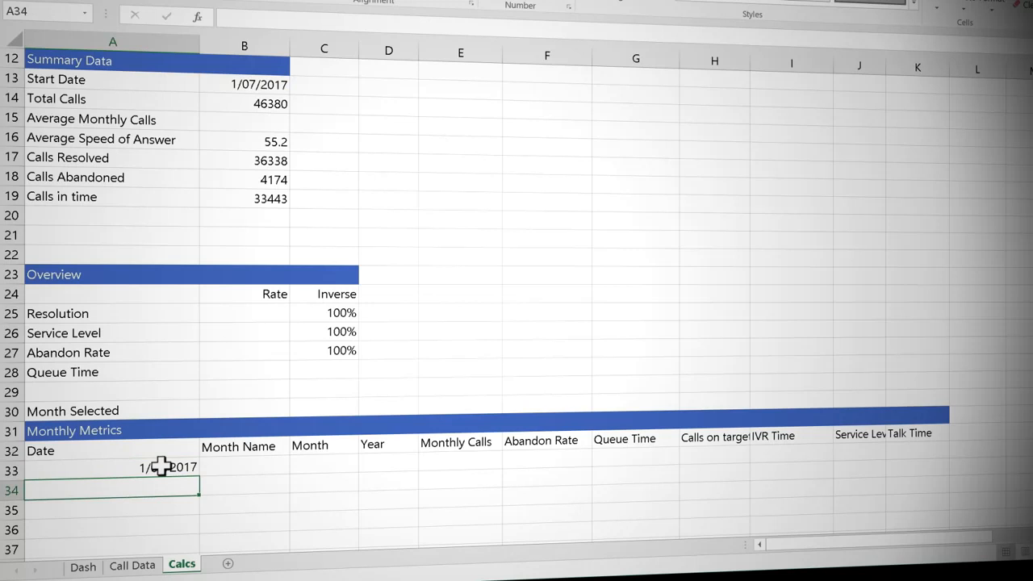
Step: Calculate the second Monthly Metrics date in A34 with EDATE, one month after A33
type("=ed")
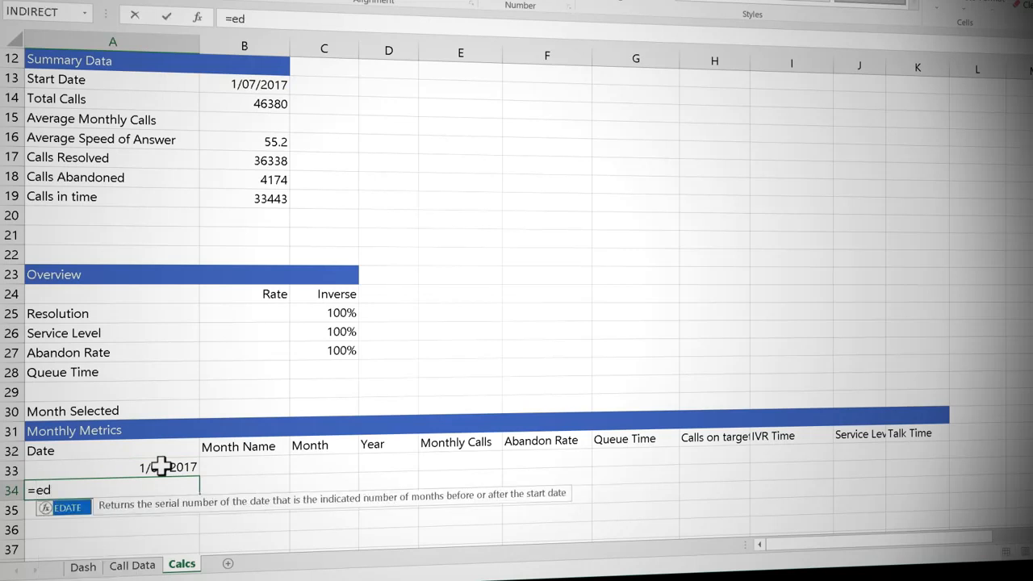
key("Tab")
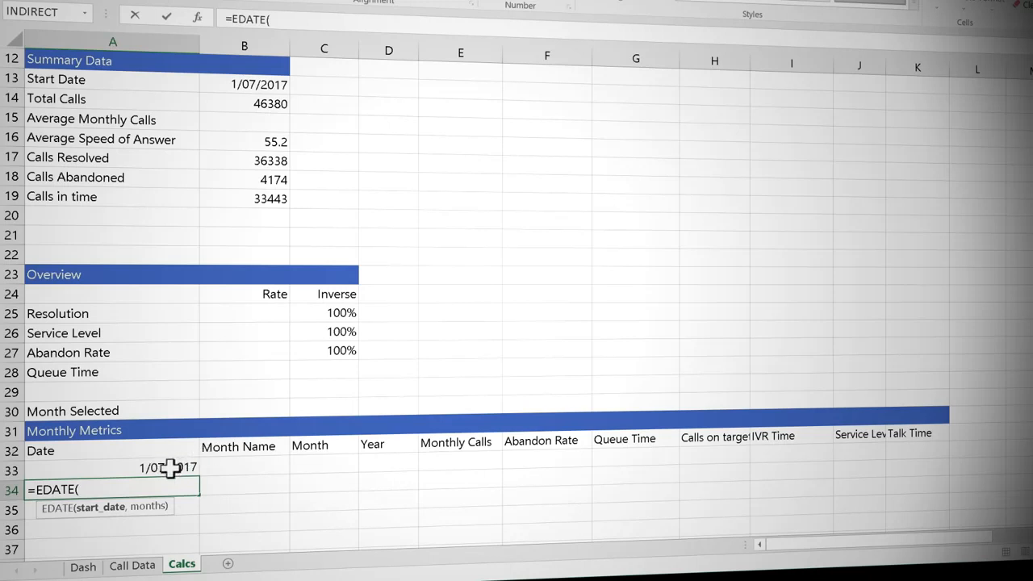
left_click(171, 468)
type(",")
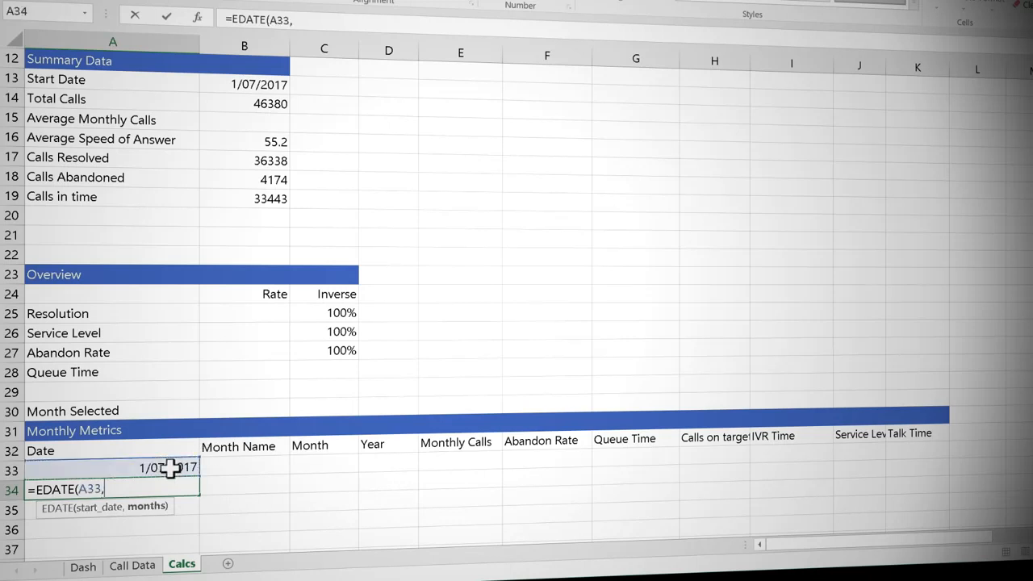
type("1)")
key("Return")
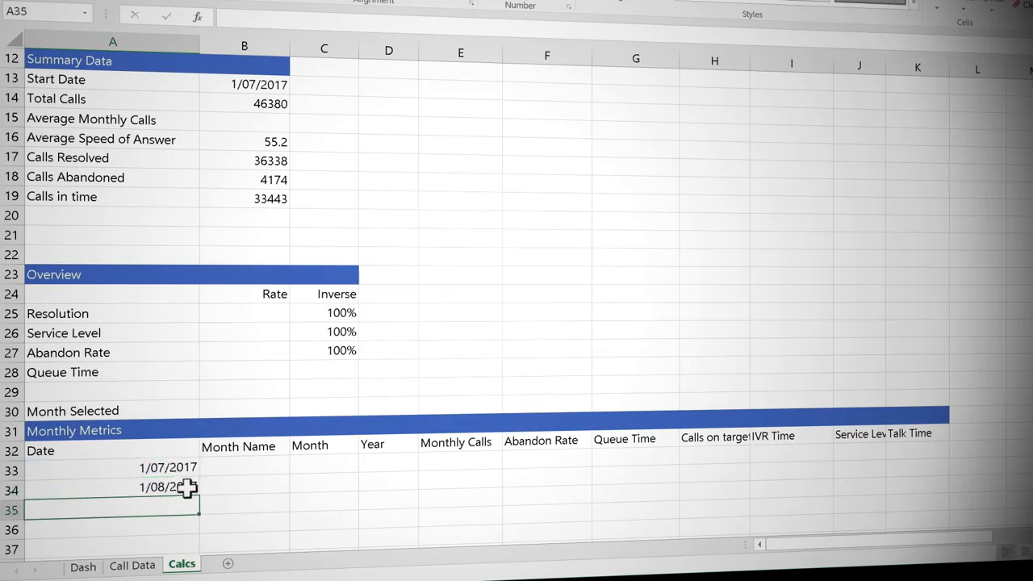
Step: Fill the EDATE formula from A34 down through A38 to complete the monthly dates
left_click(190, 487)
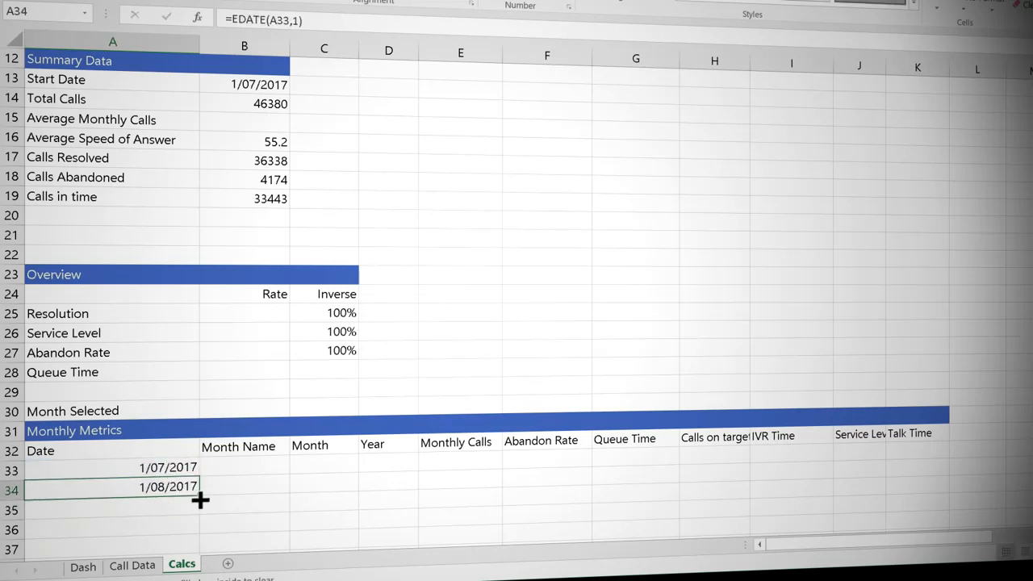
mouse_move(200, 496)
left_mouse_down()
mouse_move(198, 560)
mouse_move(186, 481)
left_mouse_up()
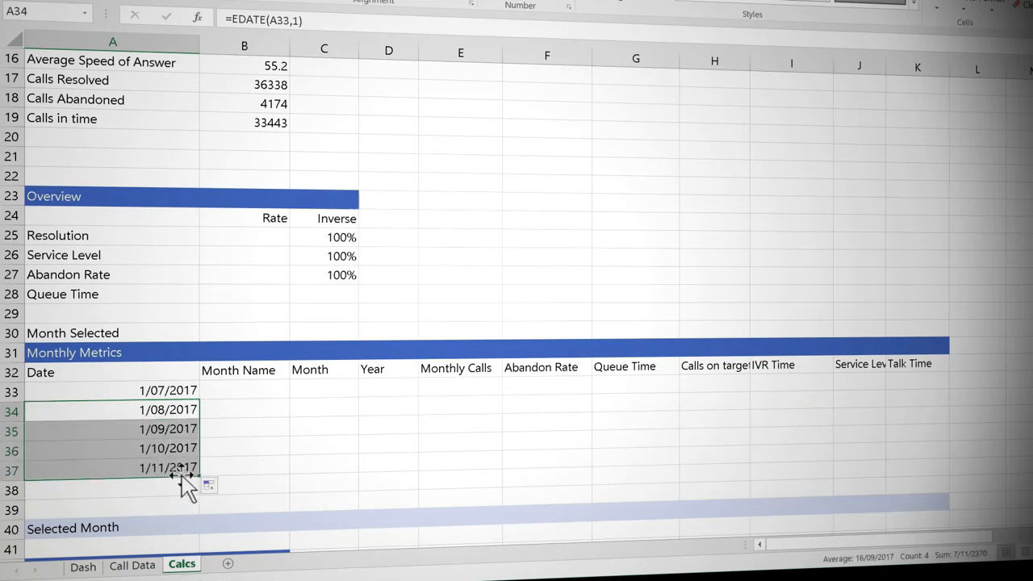
left_click(178, 469)
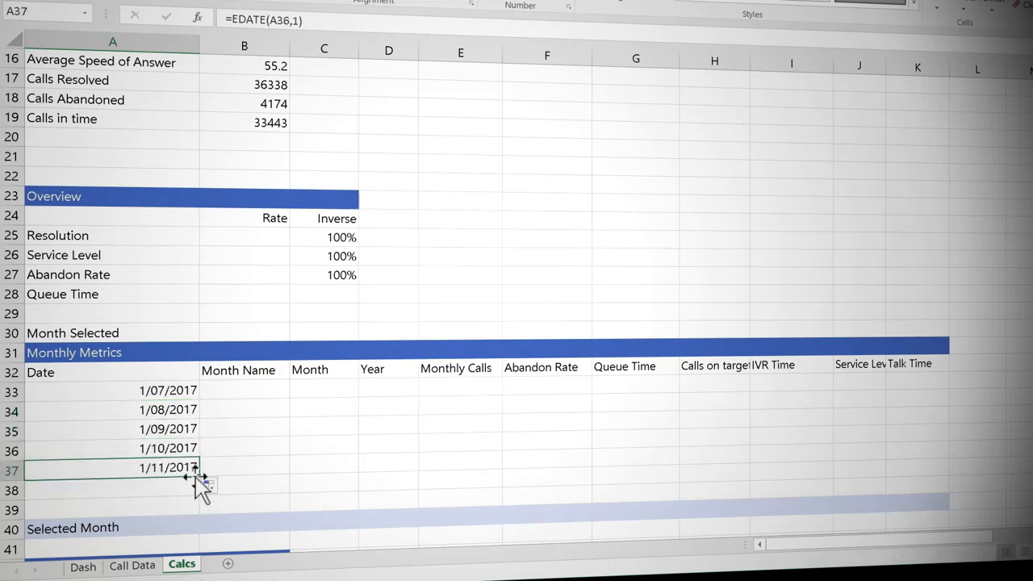
left_click_drag(198, 477, 199, 496)
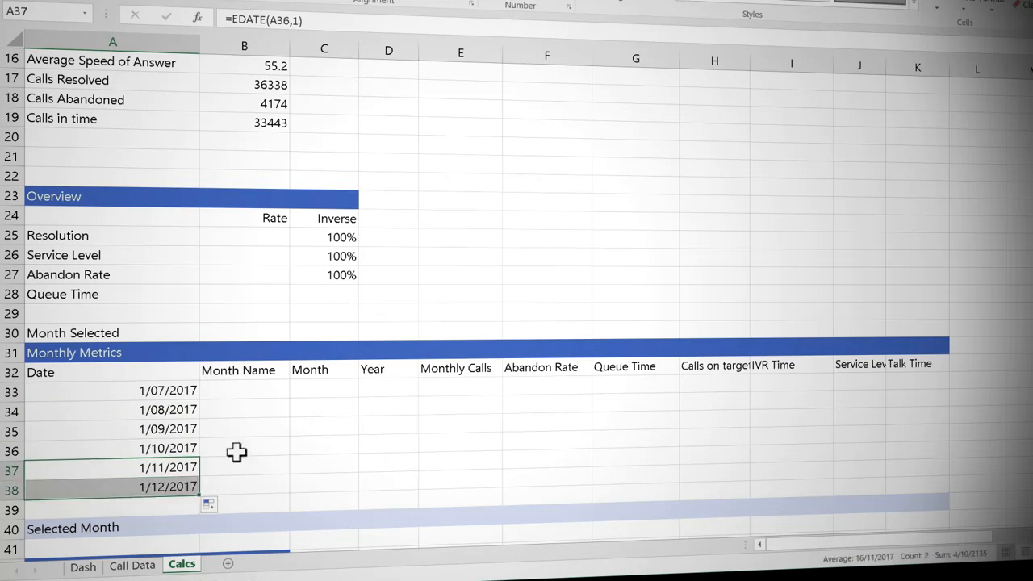
Step: Return the full month name of the A33 date in B33 using TEXT with the "mmmm" format
left_click(250, 393)
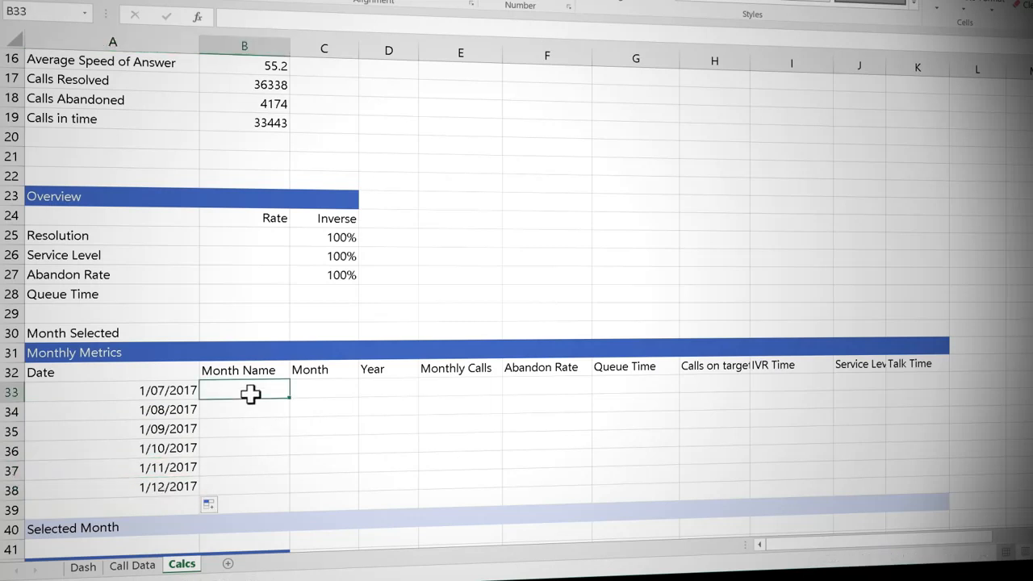
double_click(251, 393)
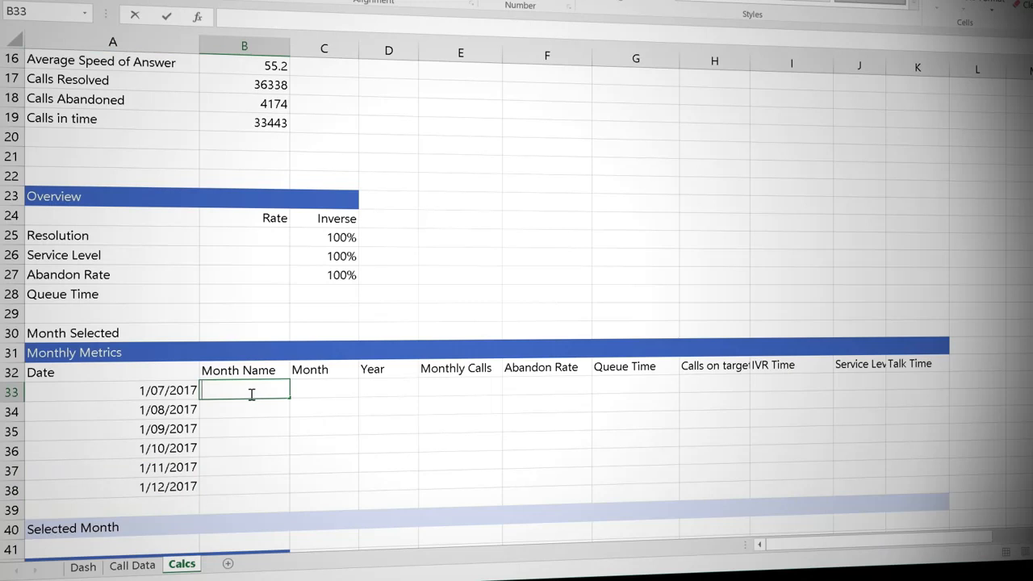
type("=te")
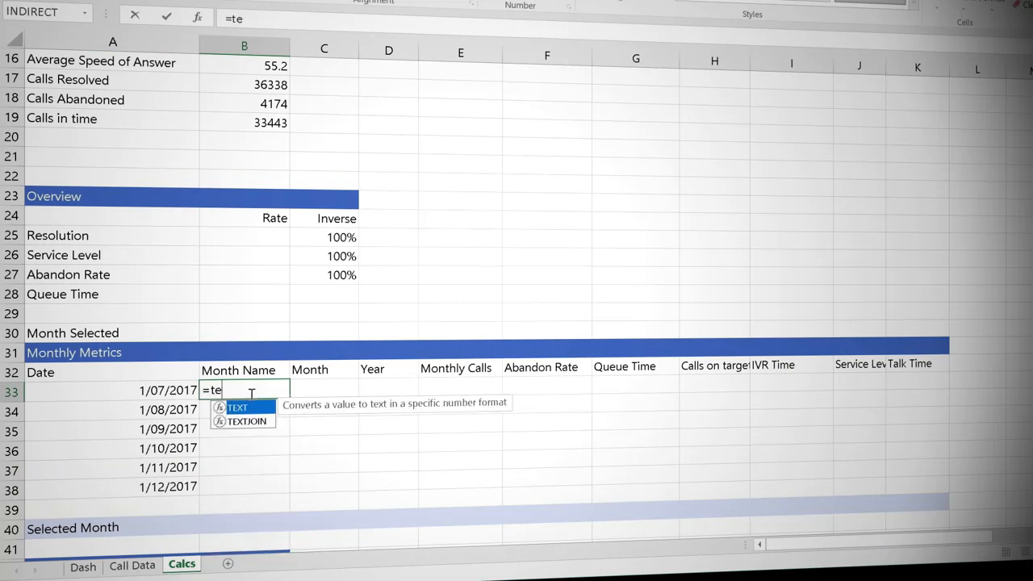
key("Tab")
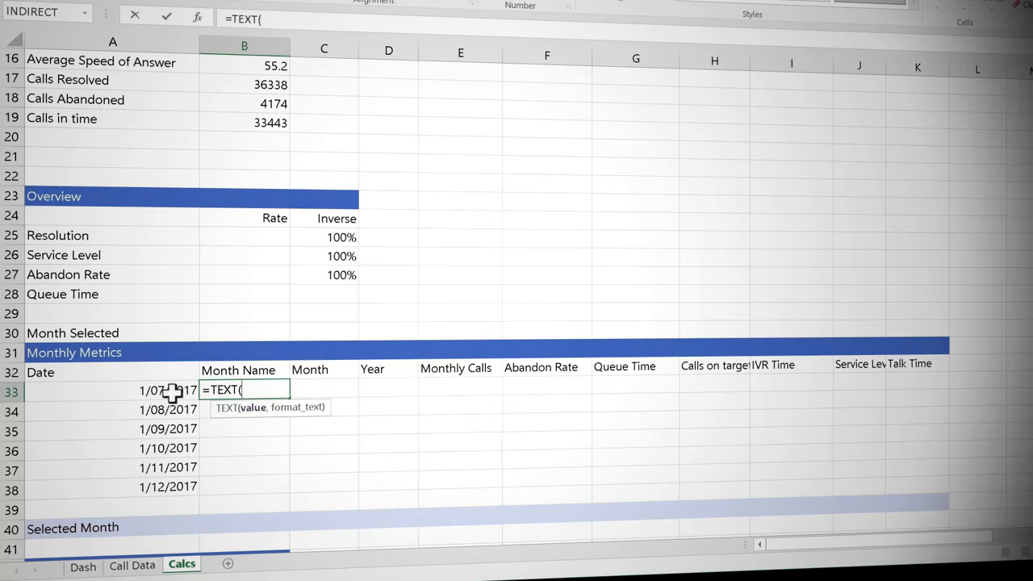
left_click(171, 393)
type(",\"mmmm")
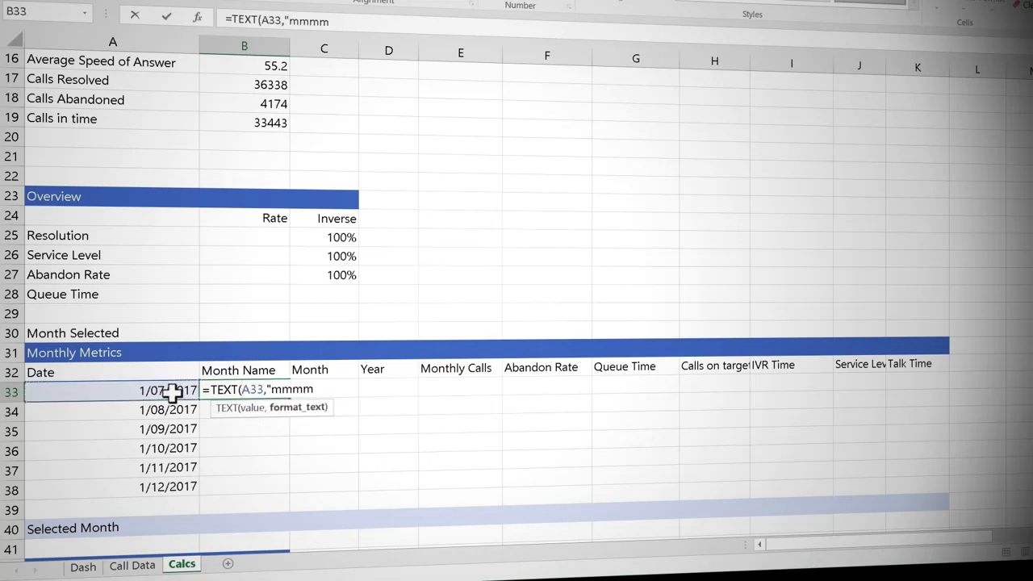
type("\")")
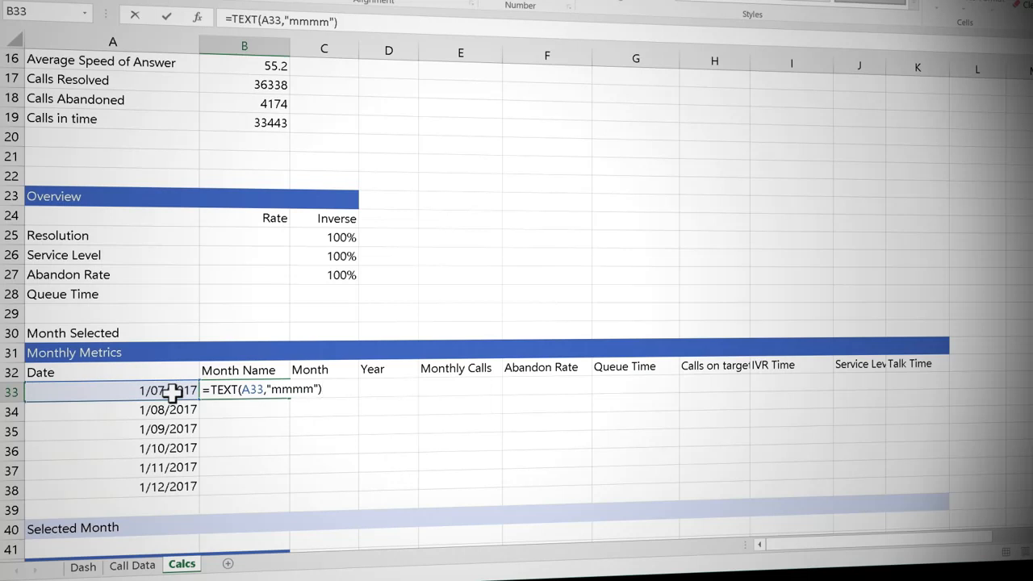
key("Tab")
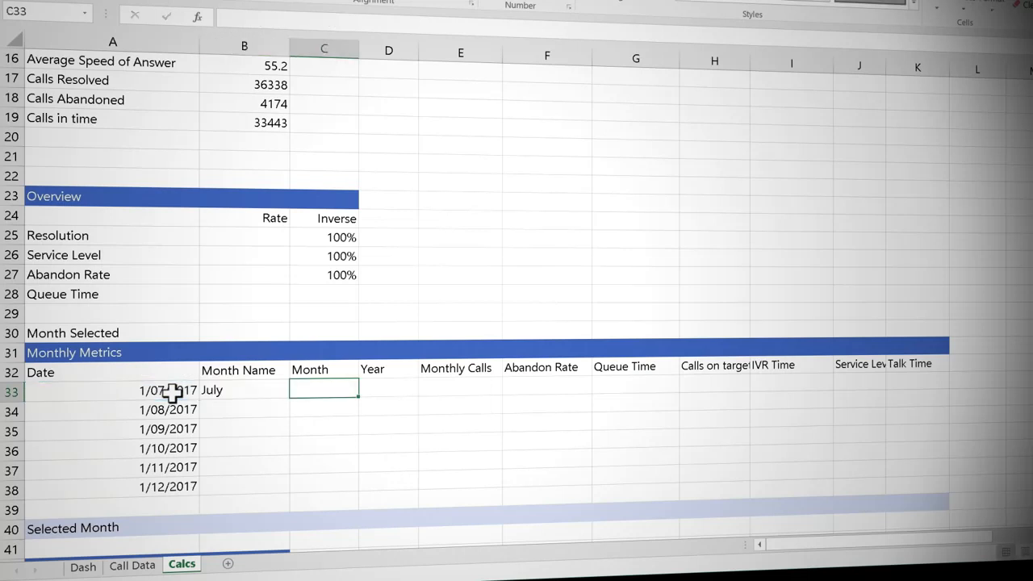
Step: Calculate the month number in C33 from the date in A33 with the MONTH function
type("=mo")
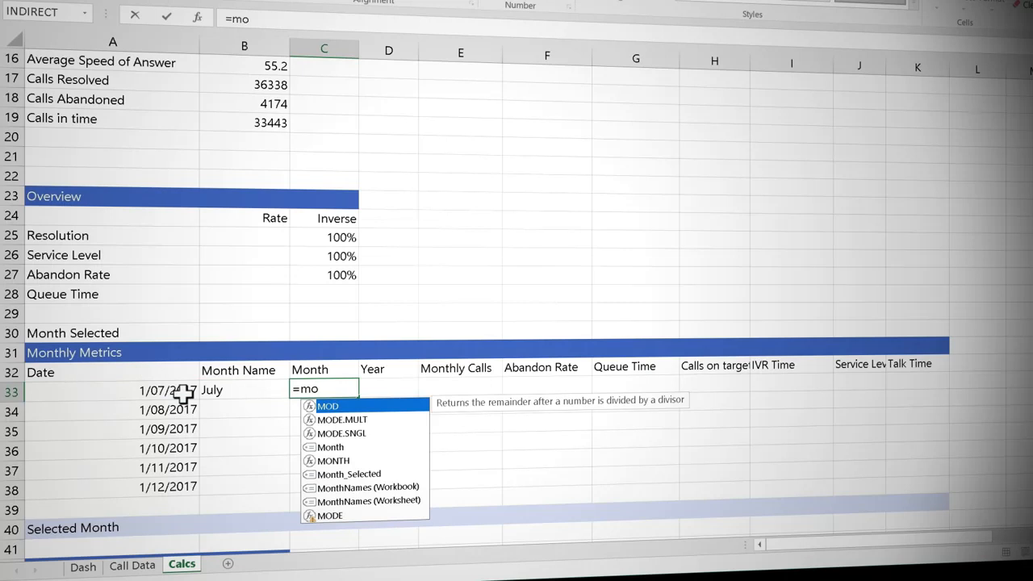
type("n")
double_click(333, 420)
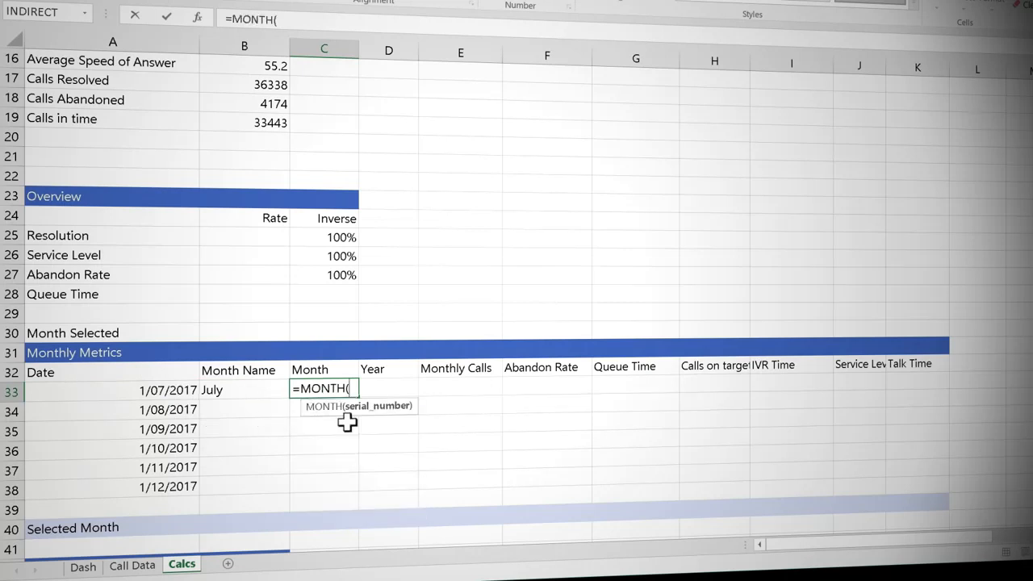
left_click(180, 391)
type(")")
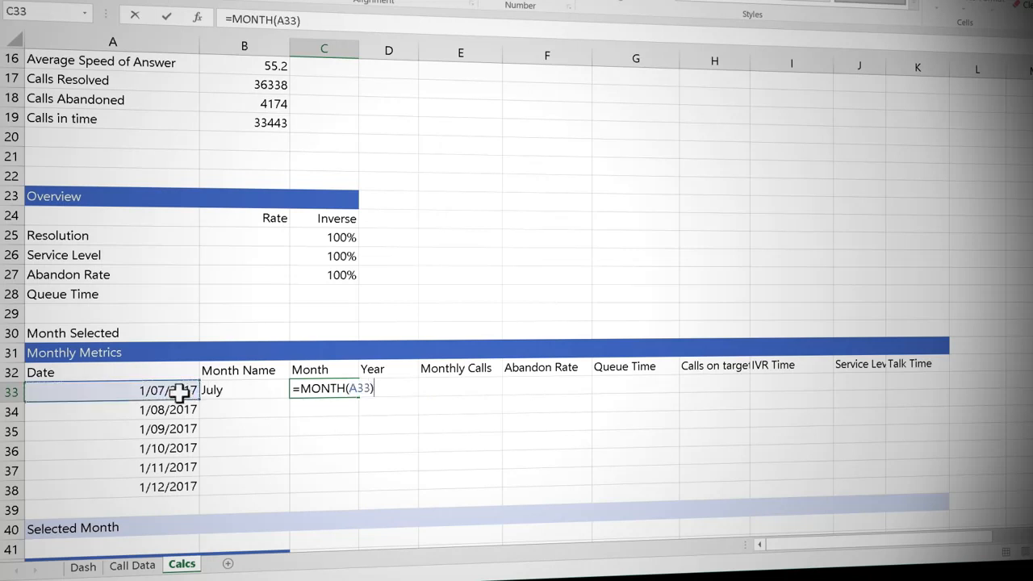
key("Tab")
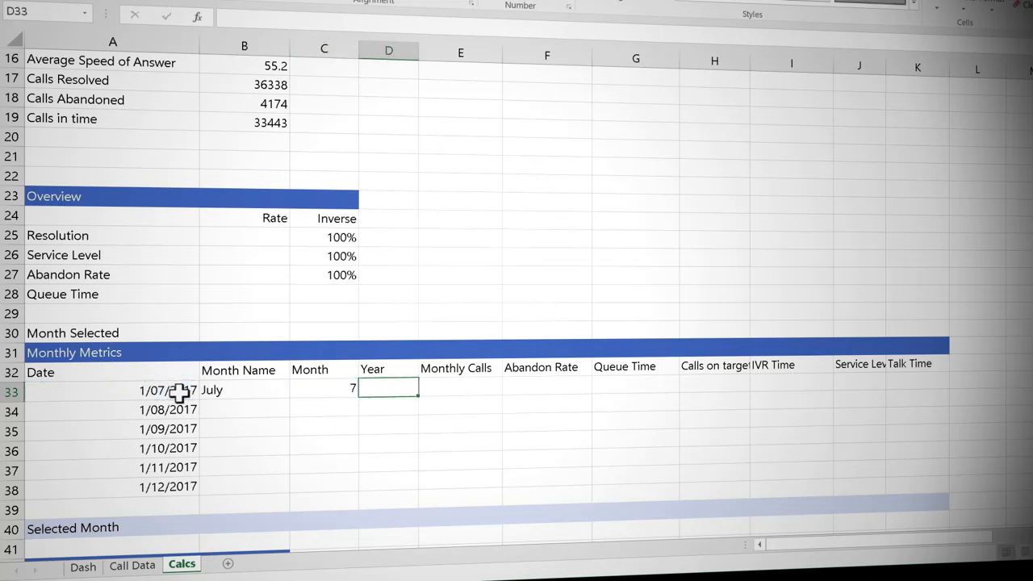
Step: Calculate the year in D33 from the date in A33 with the YEAR function
type("=ye")
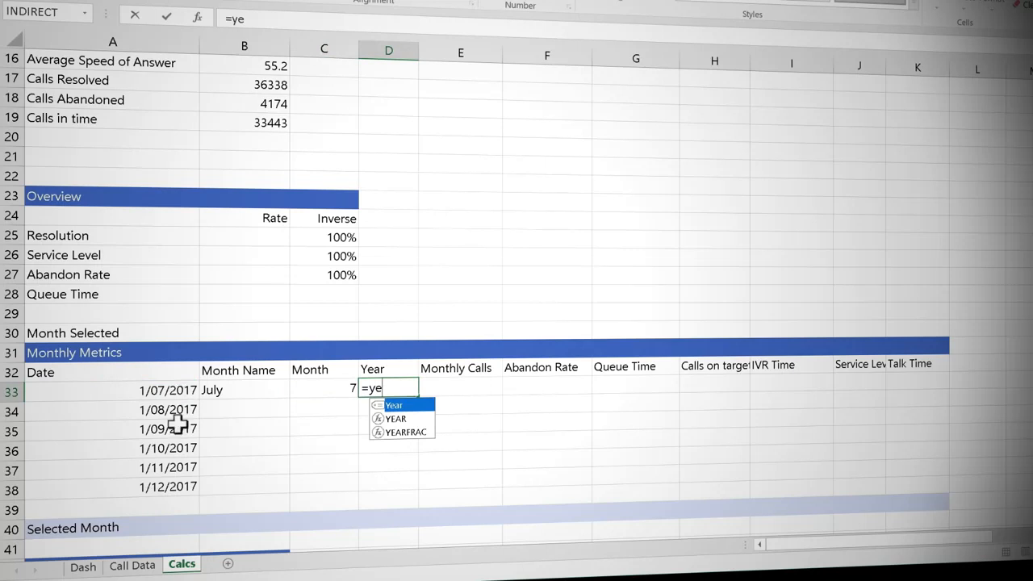
double_click(395, 418)
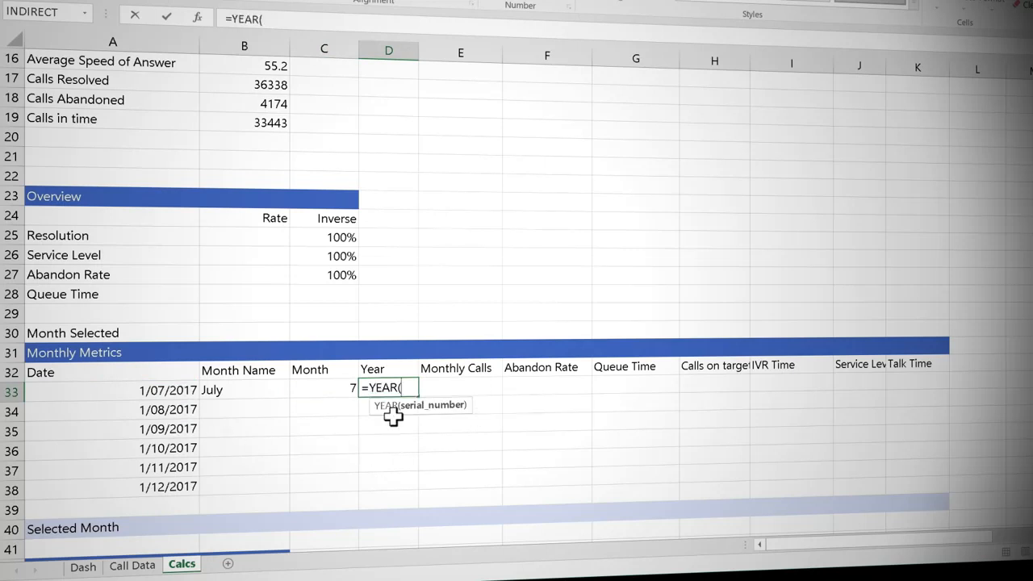
left_click(179, 393)
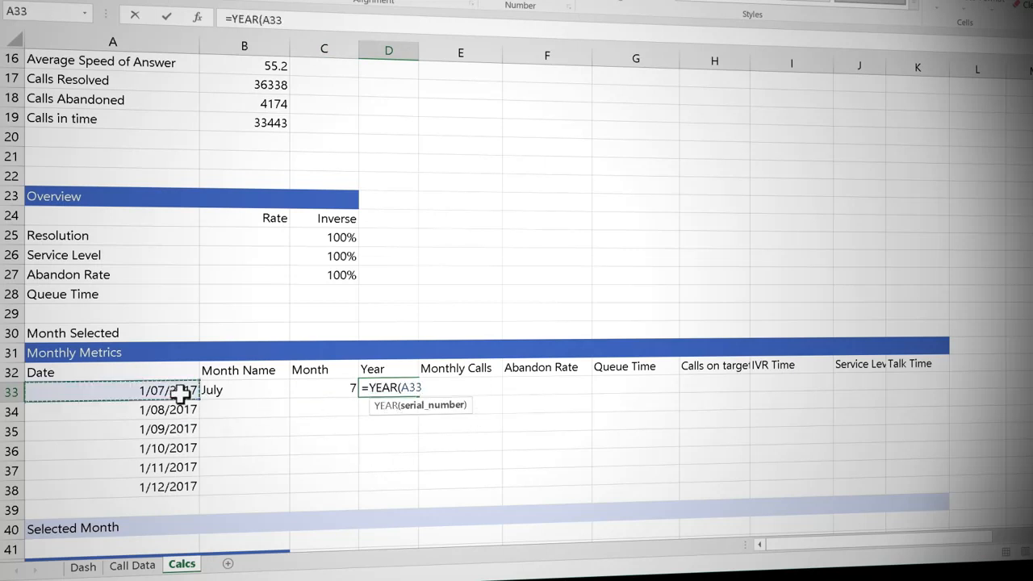
type(")")
key("Tab")
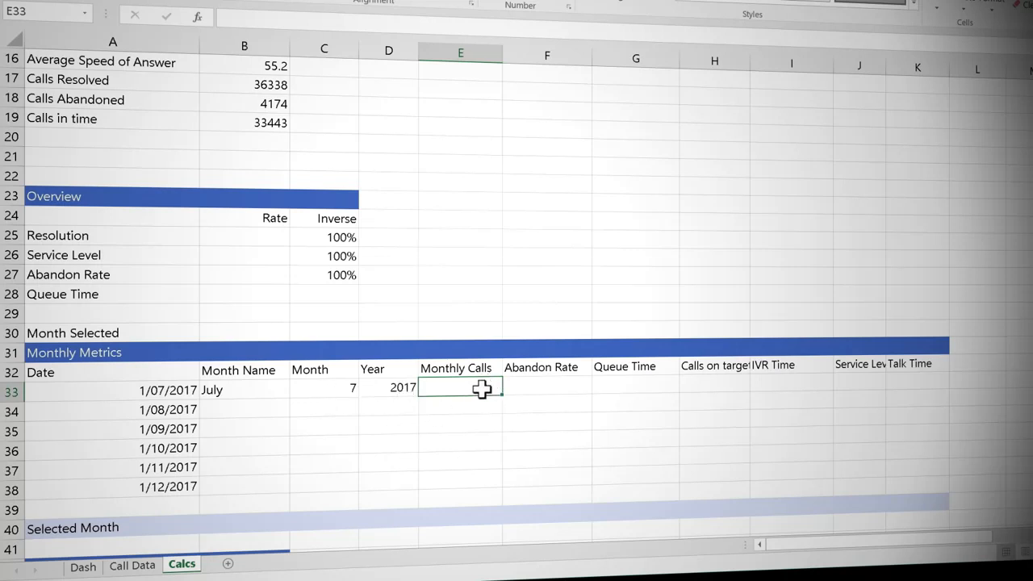
Step: Count July's calls in E33 with COUNTIFS, matching the Month named range against the month number in C33
type("=")
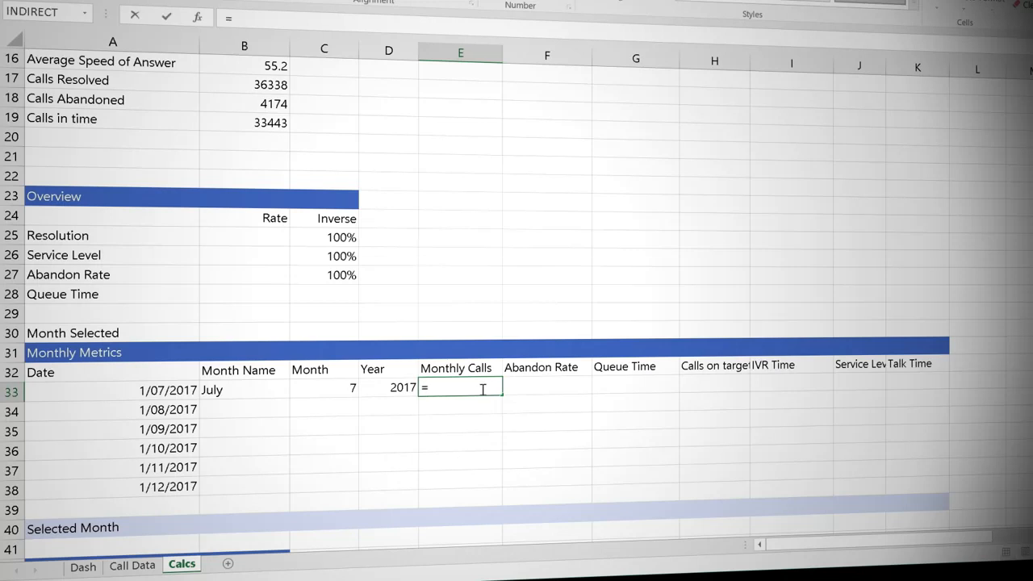
type("cou")
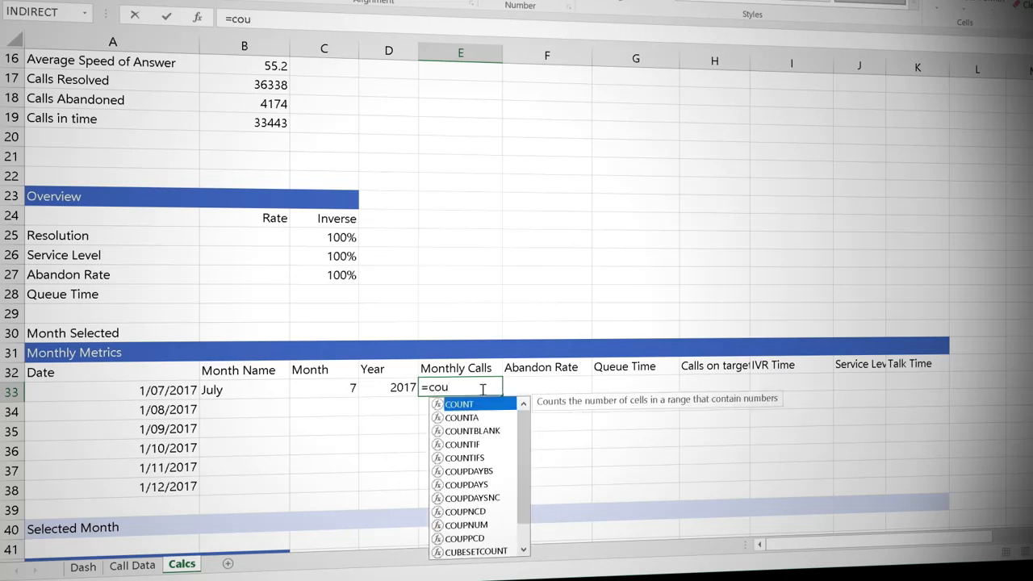
double_click(467, 458)
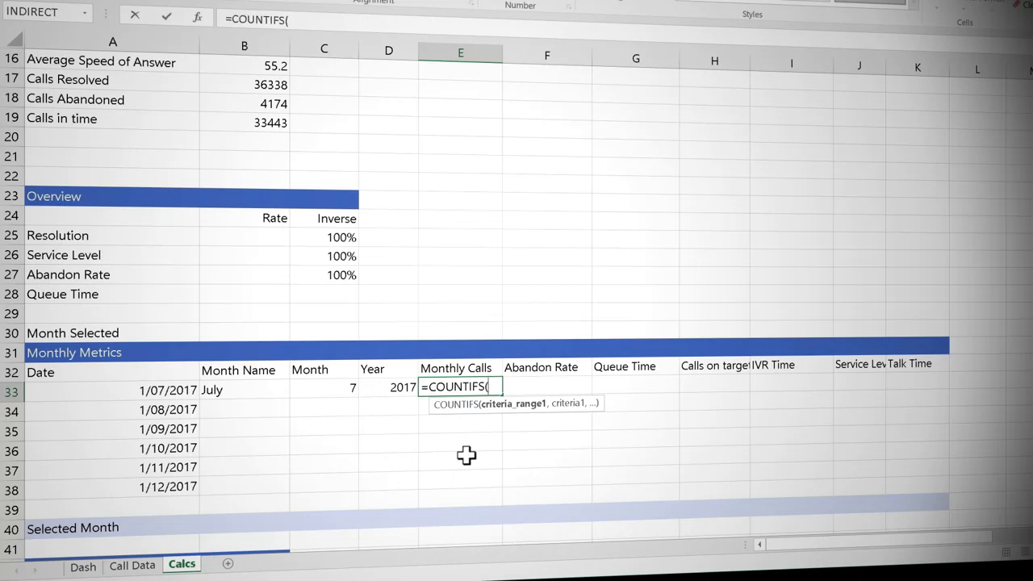
type("mon")
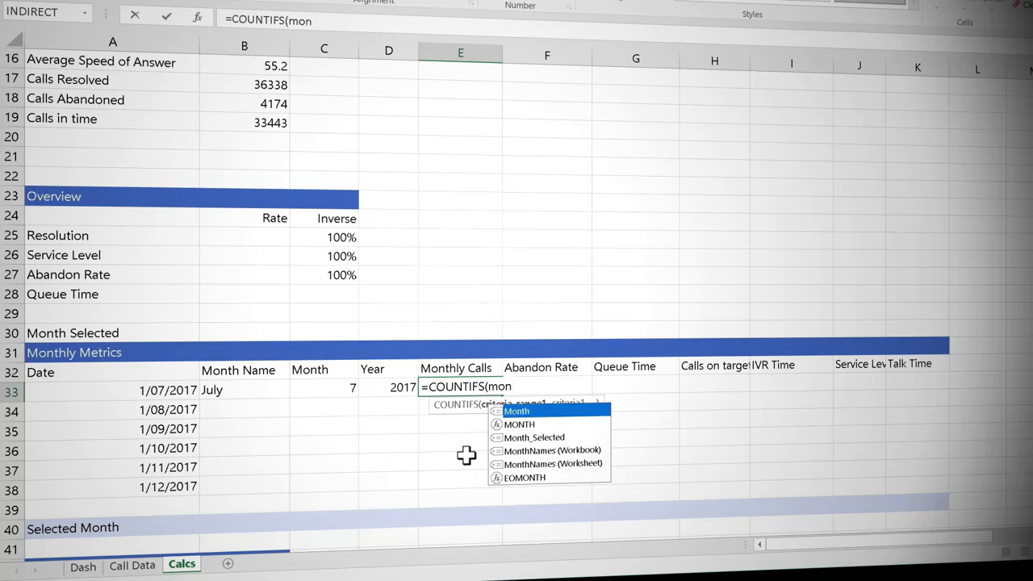
key("Tab")
type(",")
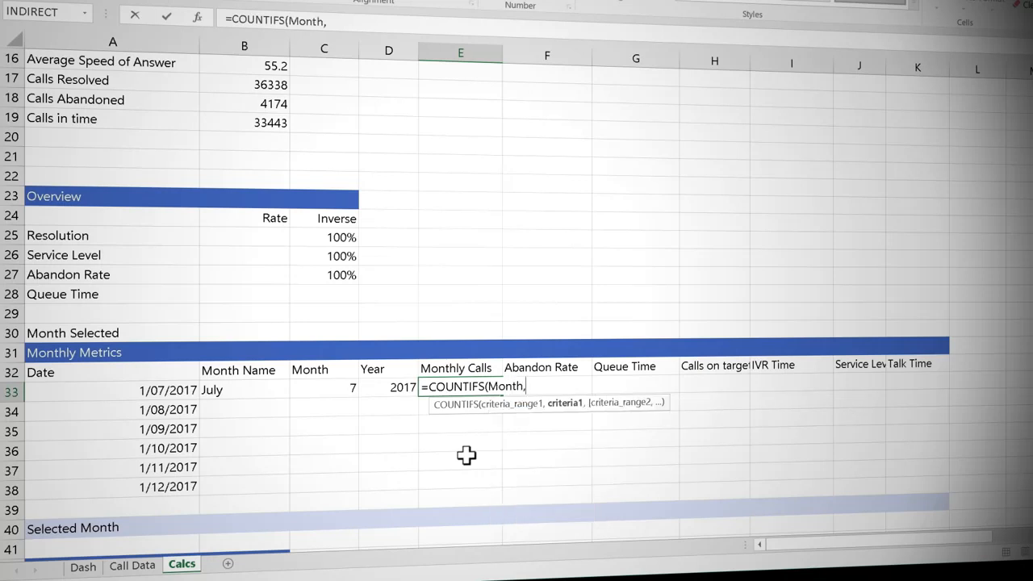
left_click(343, 389)
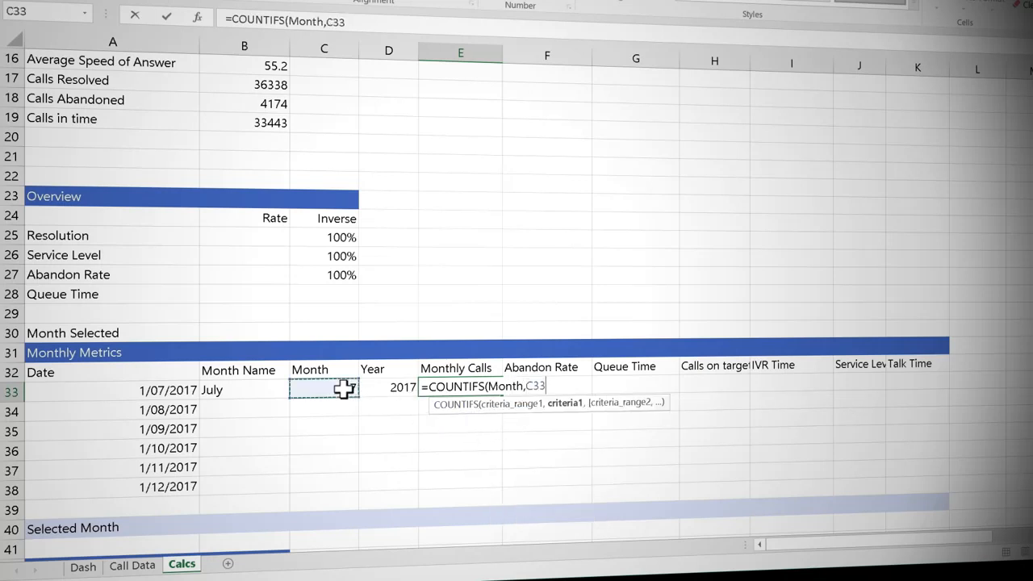
type(")")
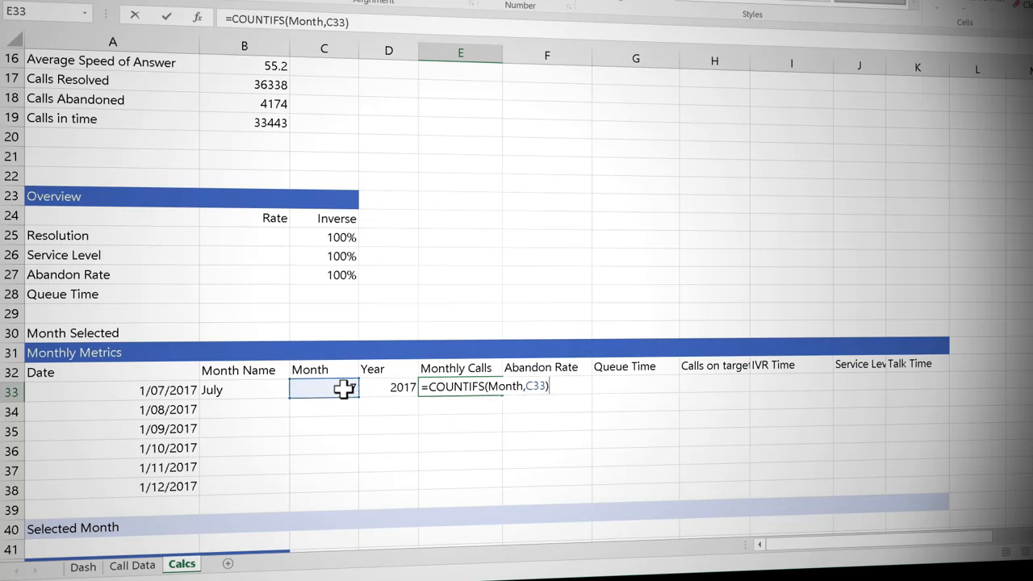
key("Return")
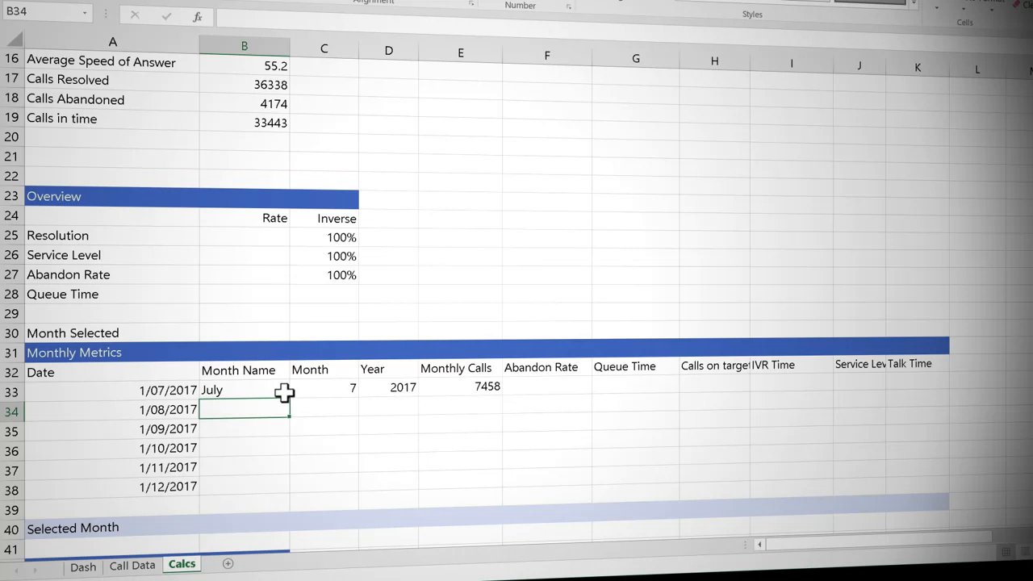
Step: Fill the month name, month, year and monthly calls formulas from B33:E33 down through row 38
left_click_drag(285, 392, 500, 396)
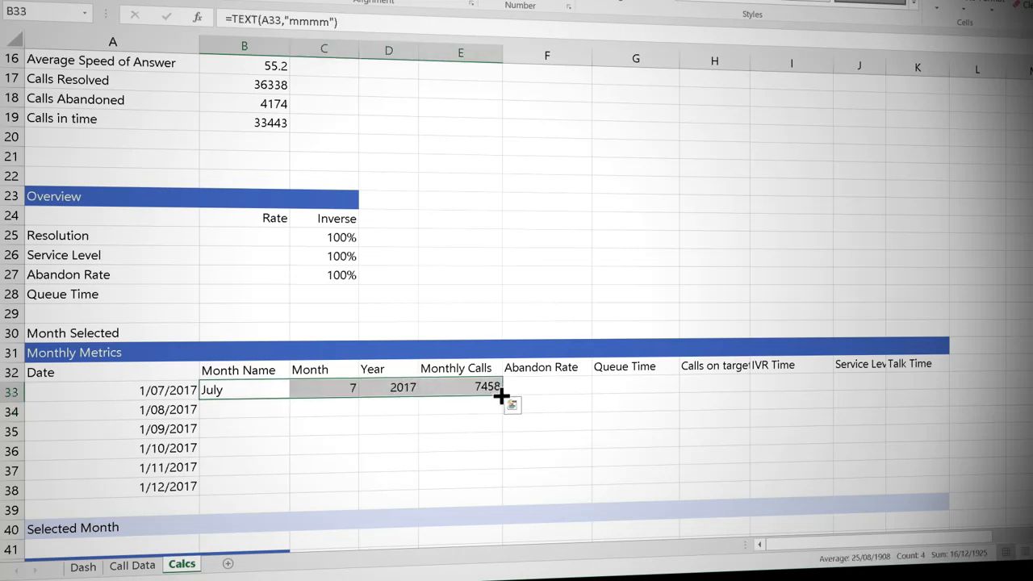
double_click(502, 396)
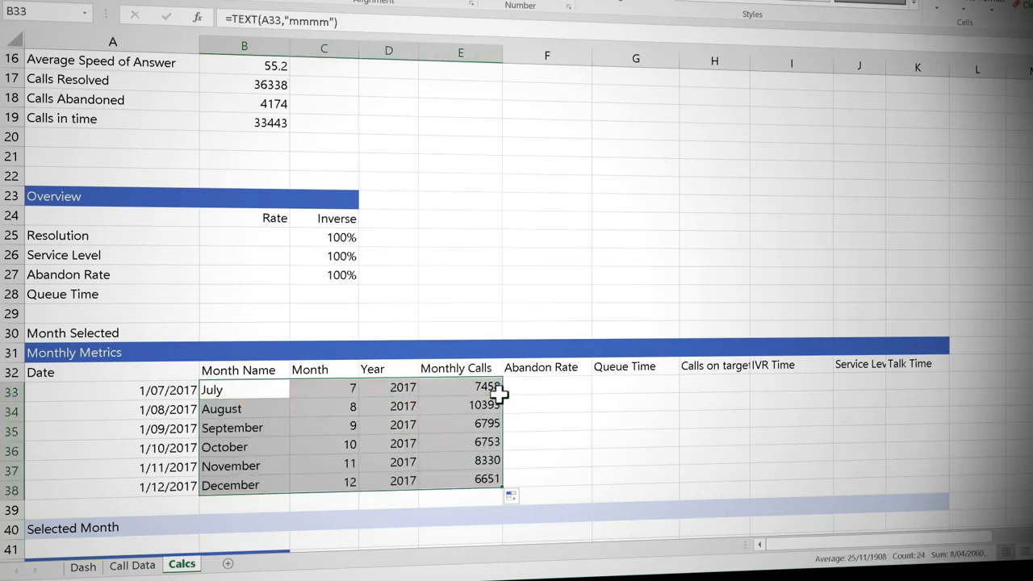
left_click(479, 391)
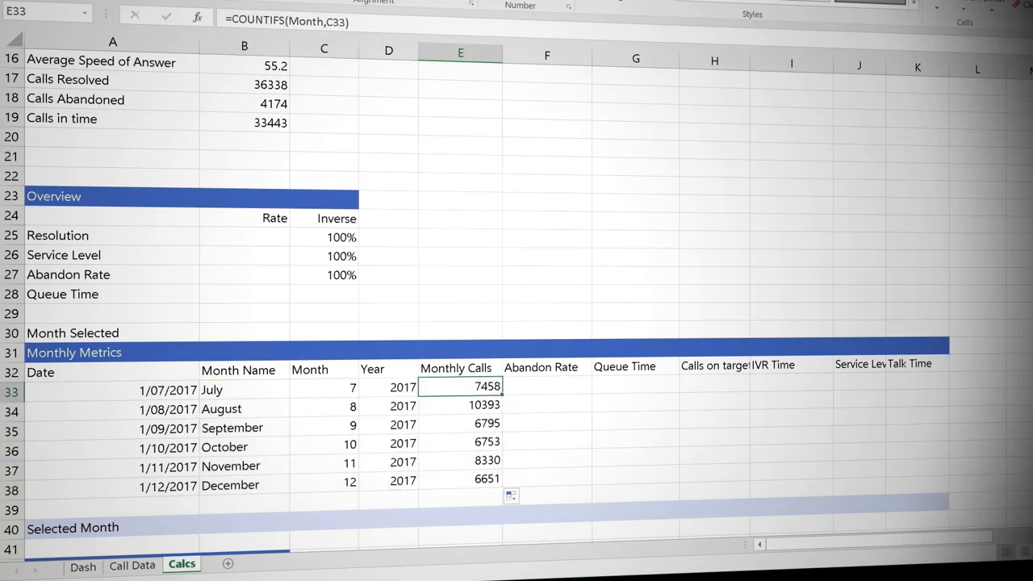
Step: Calculate the Average Monthly Calls in B15 with AVERAGE over the monthly calls in E33:E38
scroll(828, 178, "up", 2)
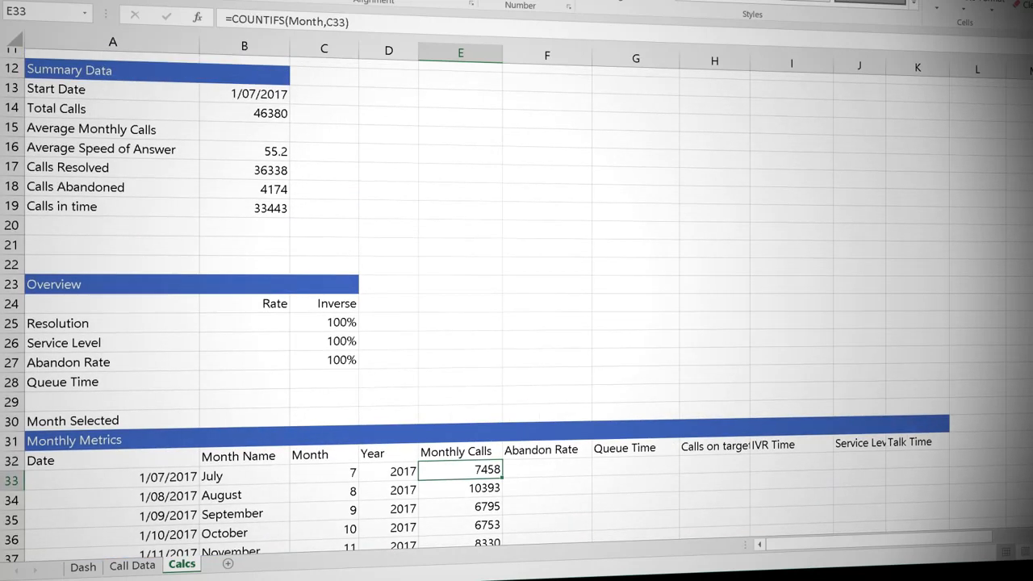
left_click(260, 123)
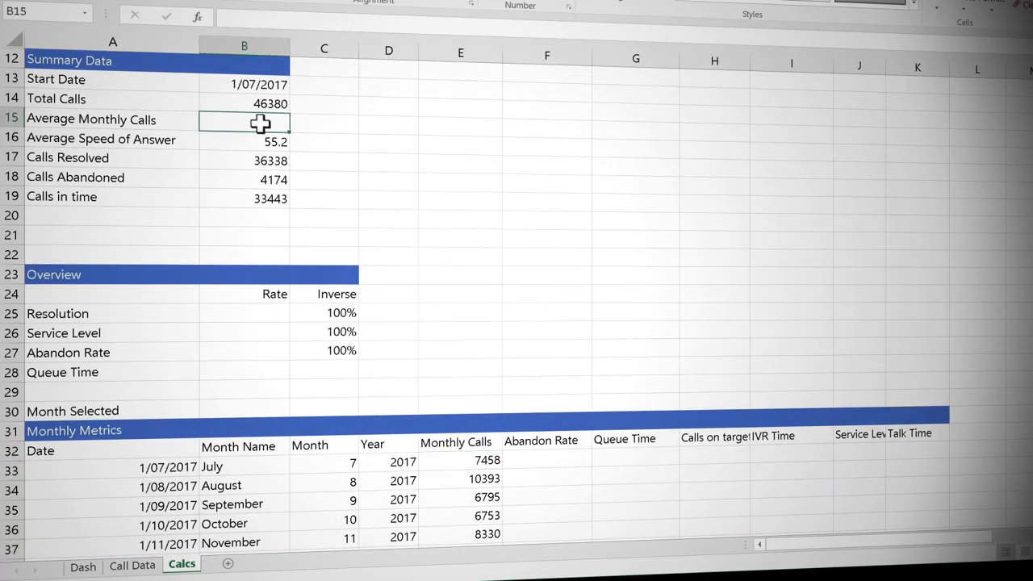
type("=av")
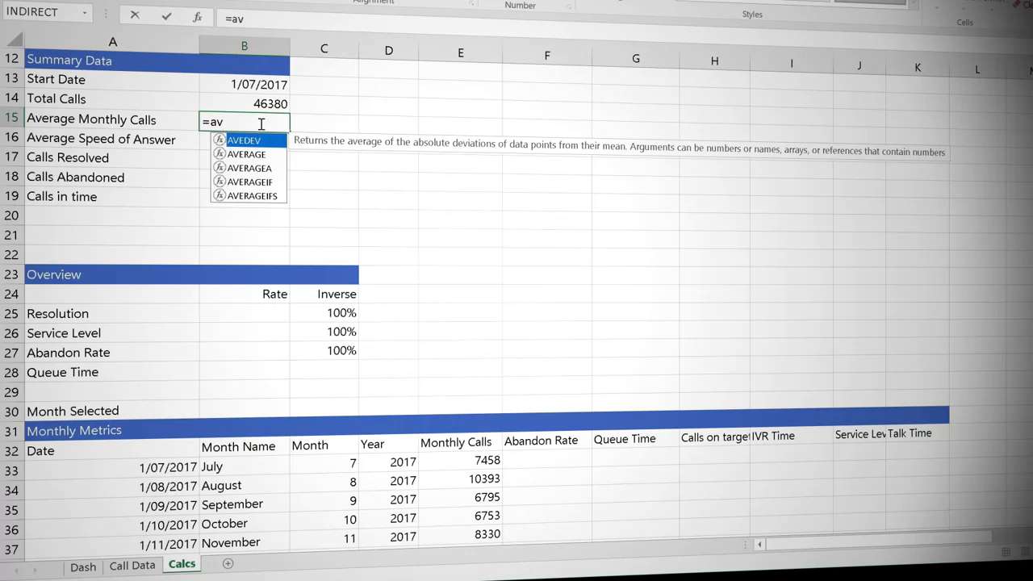
key("Tab")
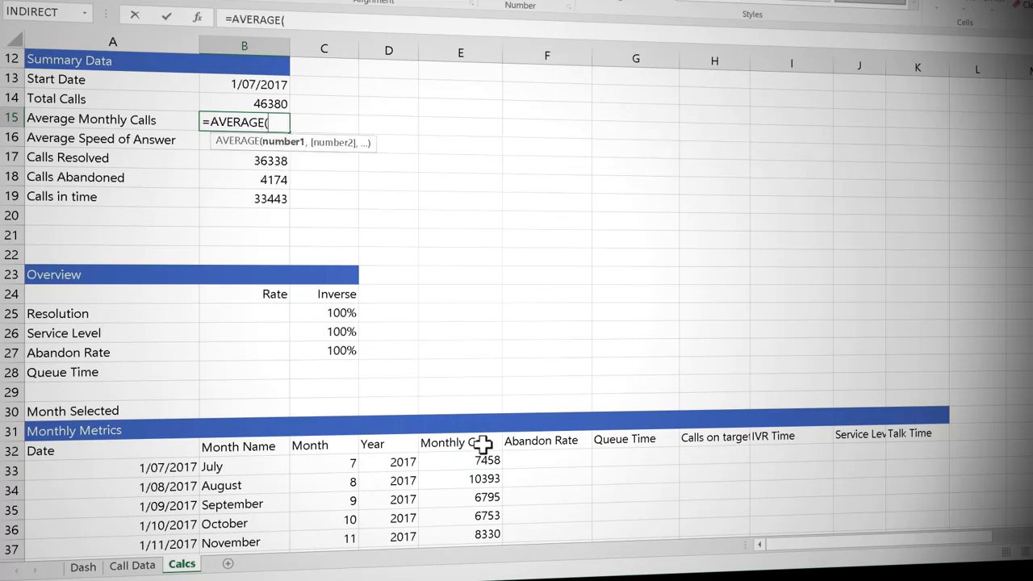
left_click_drag(477, 461, 470, 509)
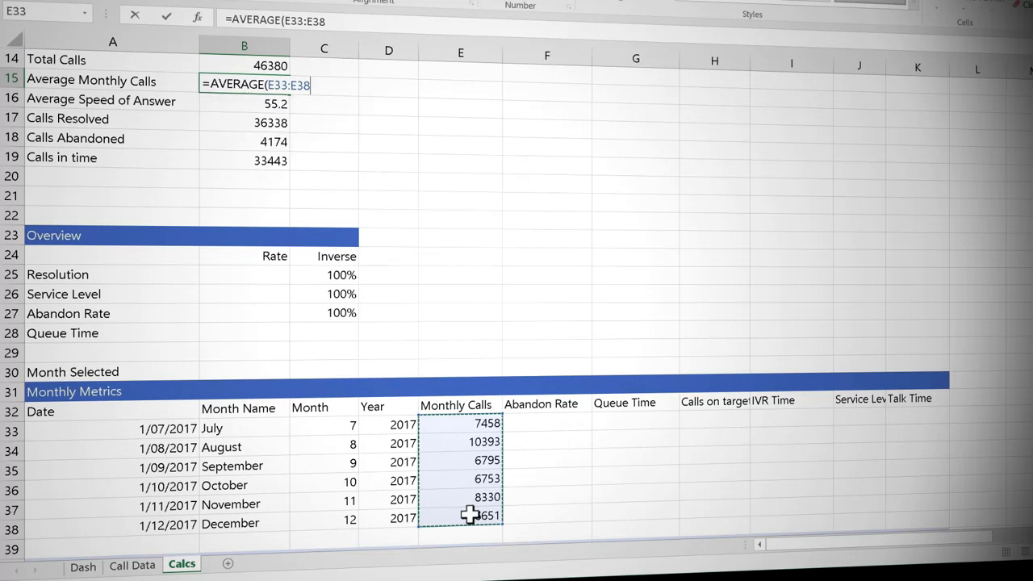
key("Return")
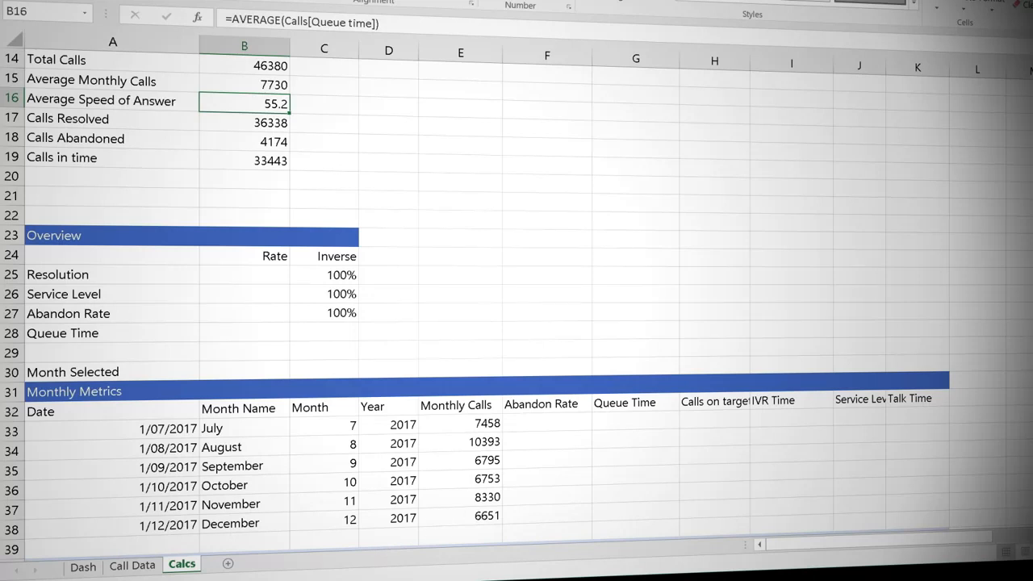
Step: Remove the black fill from columns R to W on the Dash sheet
left_click(83, 567)
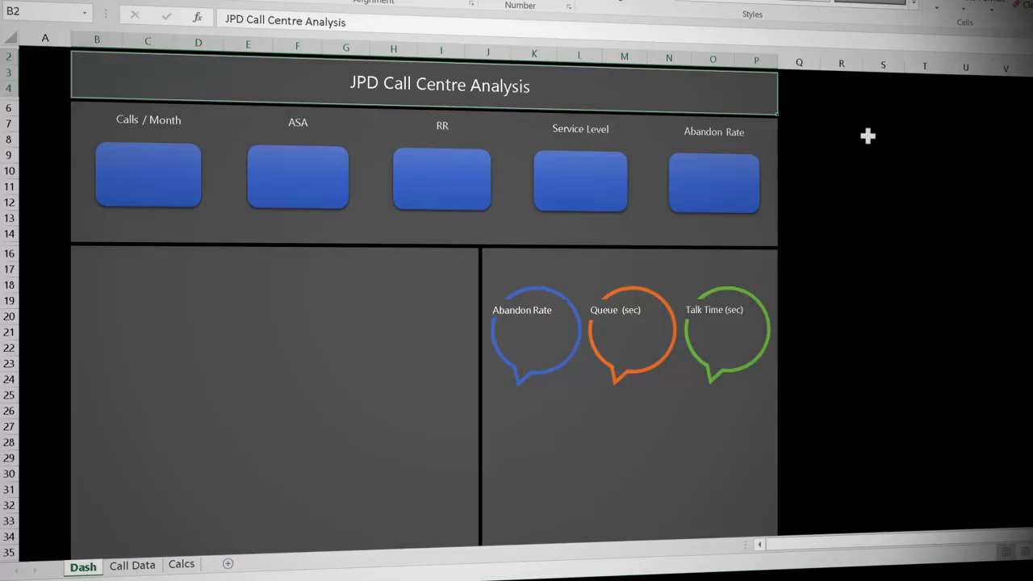
left_click_drag(849, 62, 988, 76)
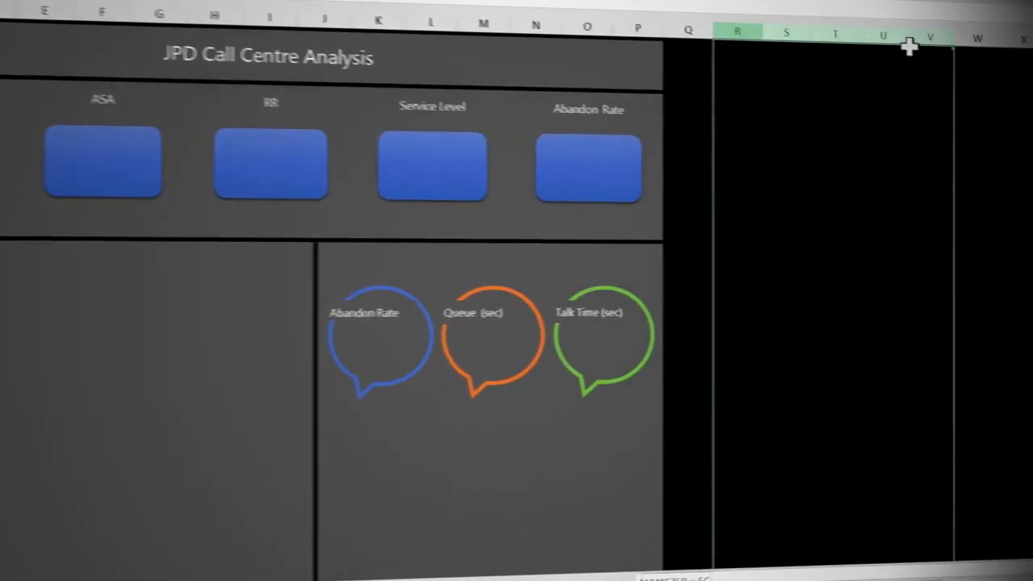
left_click_drag(910, 47, 978, 37)
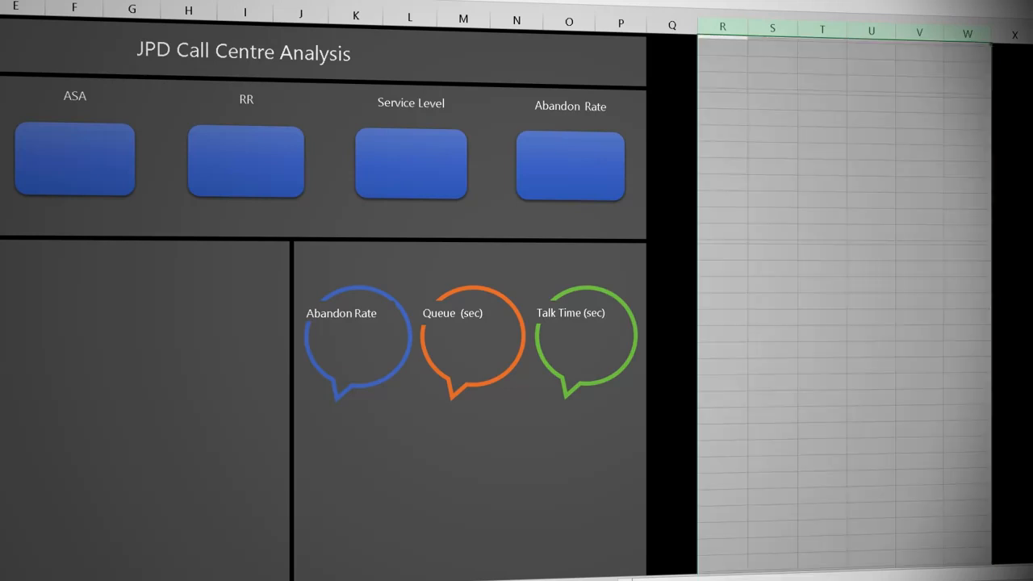
Step: Enter the labels Calls/Month in S7 and ASA in S8, and autofit column S to the text
left_click(766, 119)
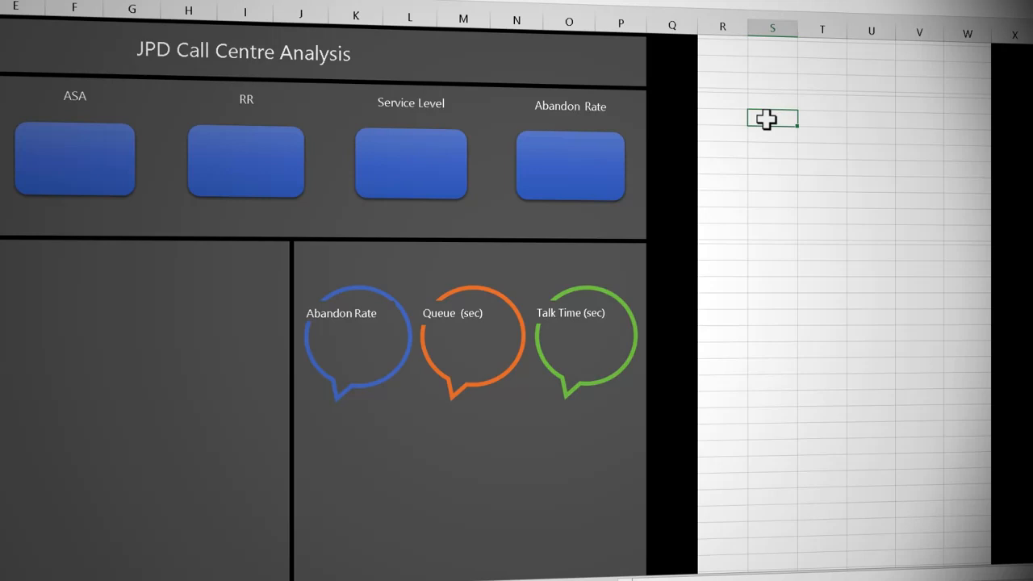
type("Calls Month")
key("Return")
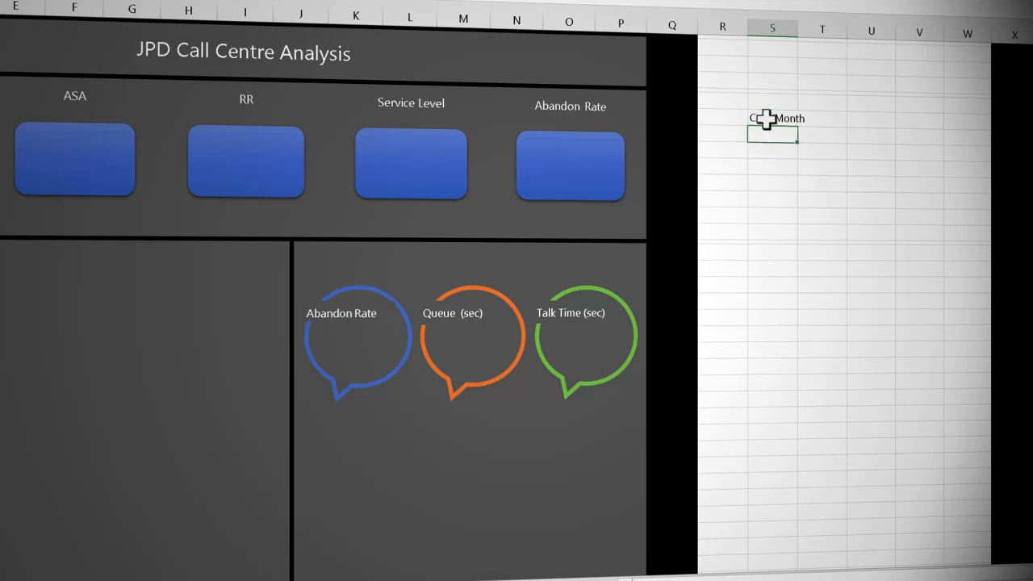
type("ASA")
left_click(834, 154)
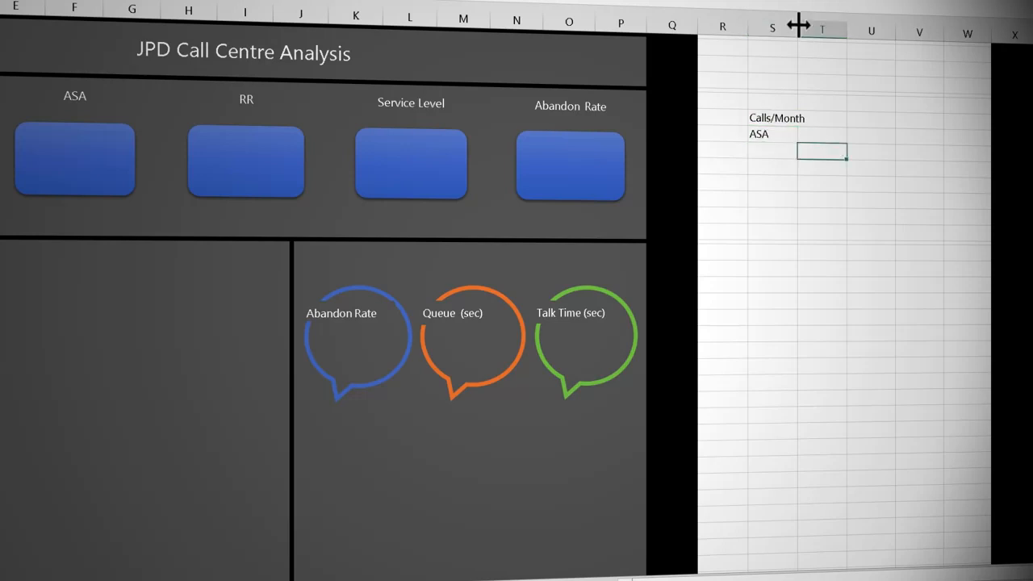
double_click(797, 24)
Step: Link T7 to the average monthly calls with =Calcs!B15 and fill the formula down to T8 for ASA
left_click(838, 121)
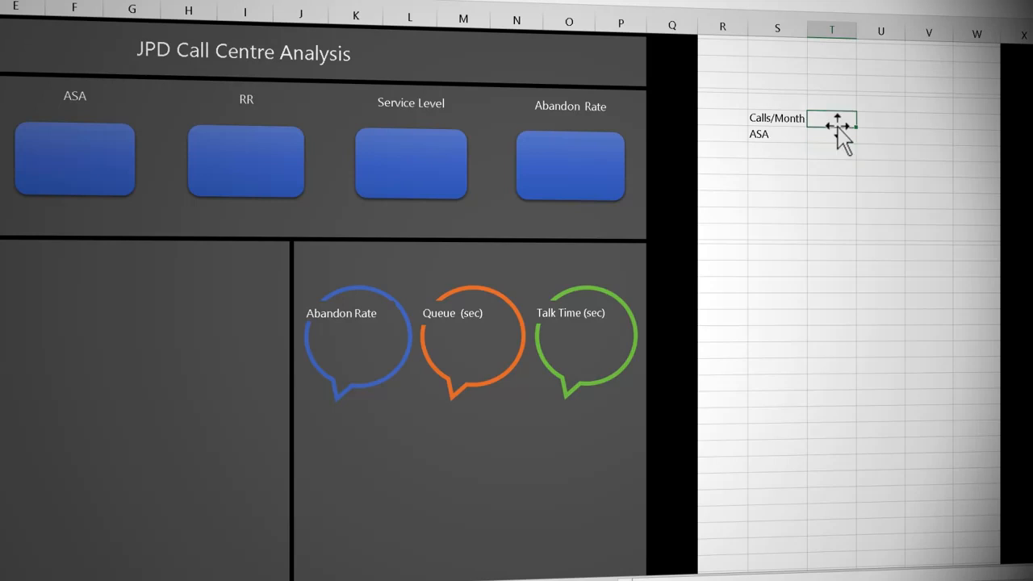
type("=")
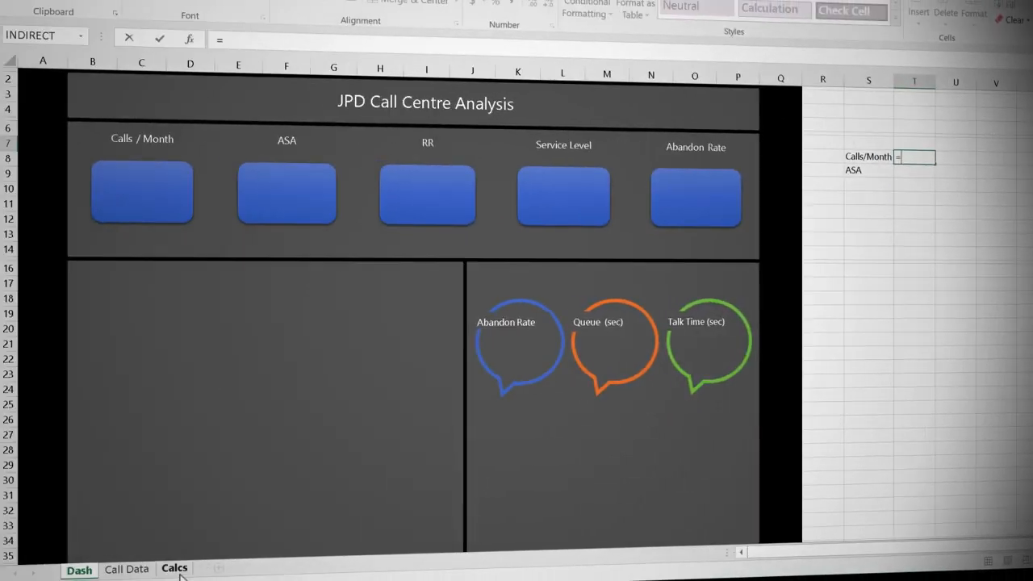
left_click(174, 569)
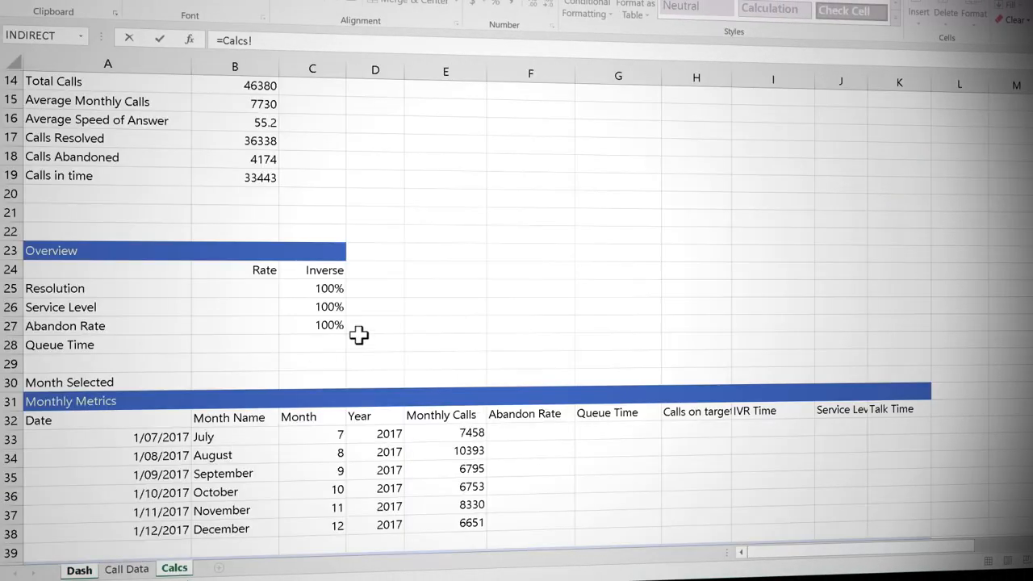
left_click(252, 106)
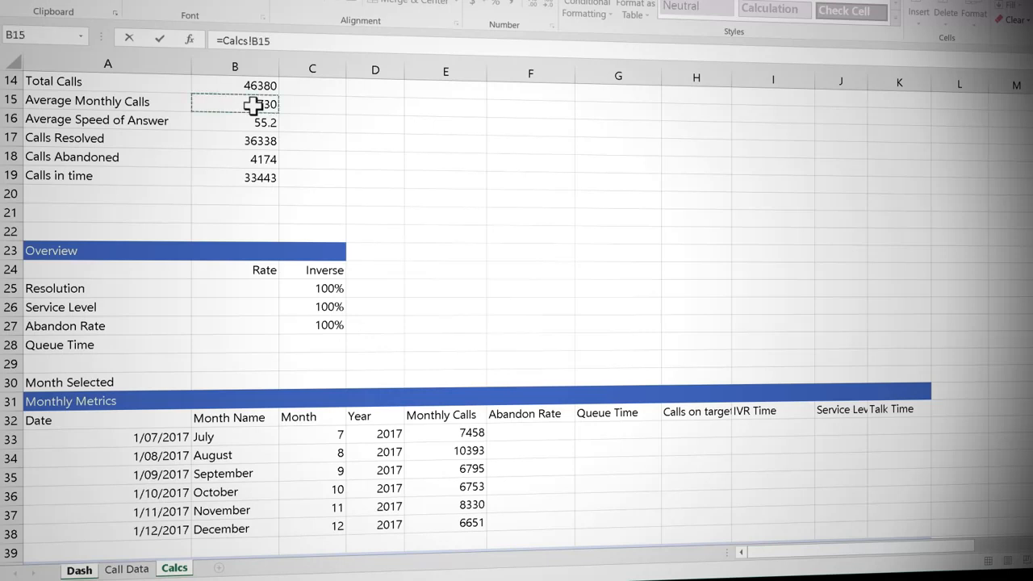
key("Return")
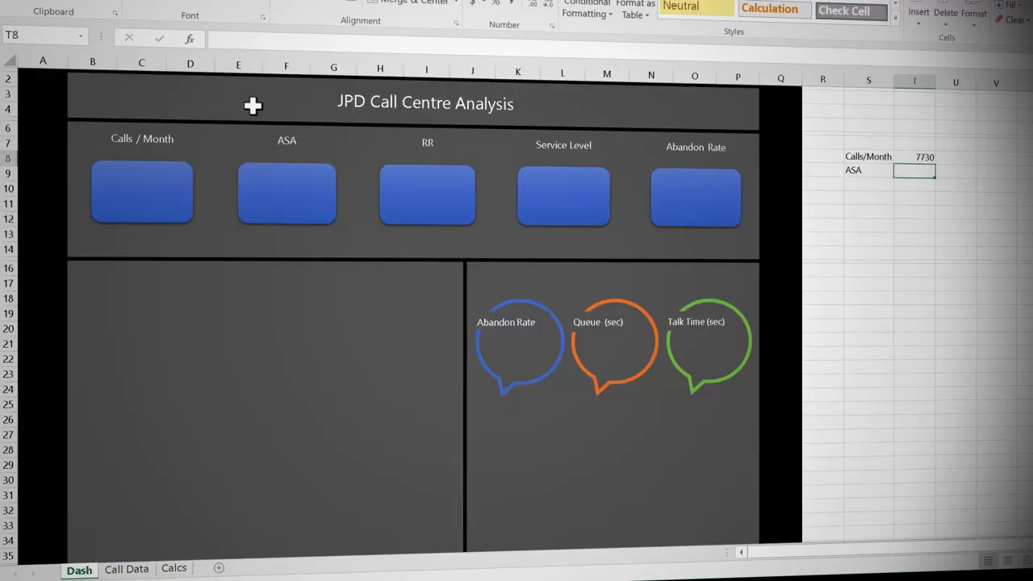
left_click(920, 158)
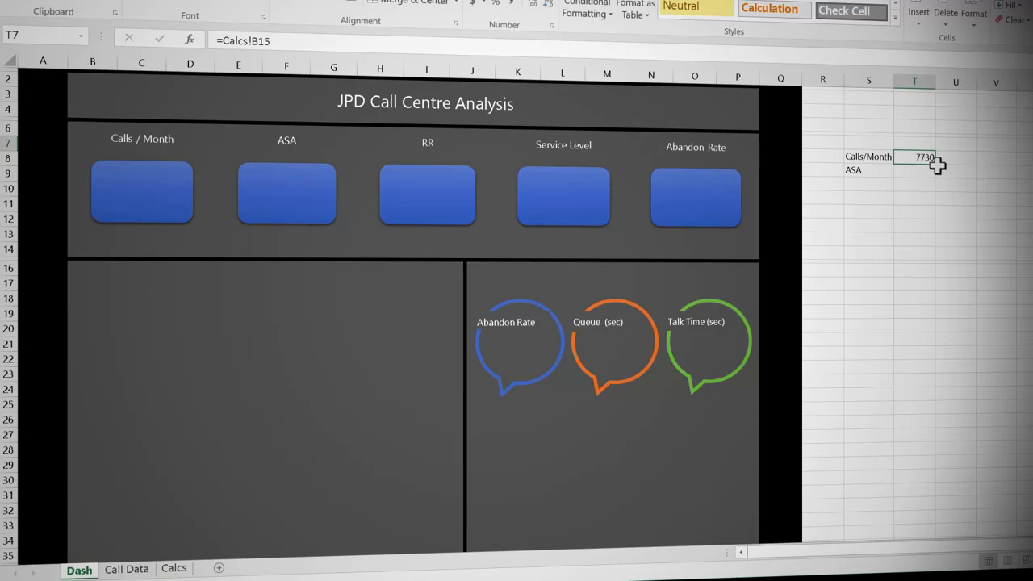
left_click_drag(936, 168, 934, 176)
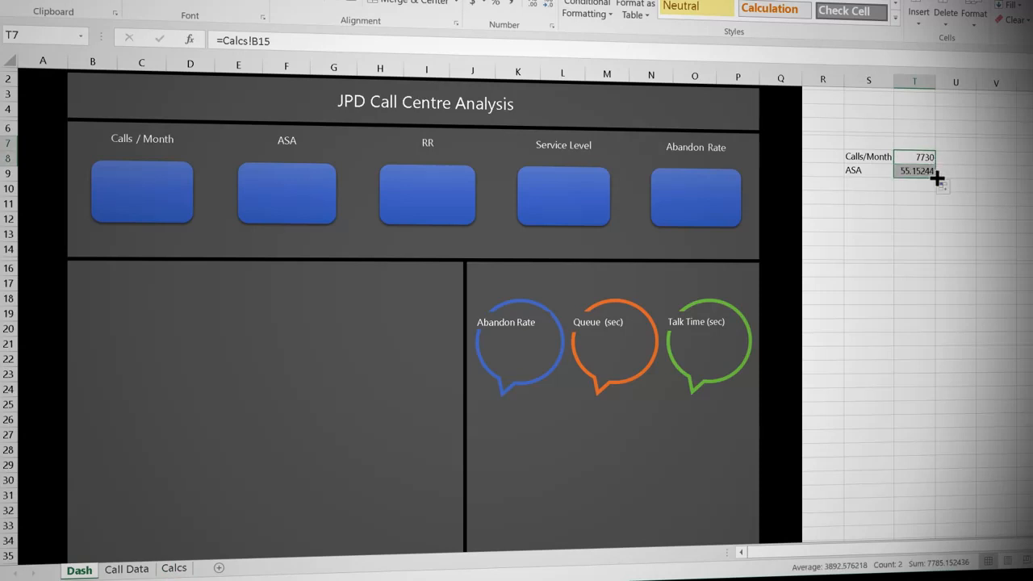
Step: Format the ASA value in T8 to show no decimal places
left_click(918, 172)
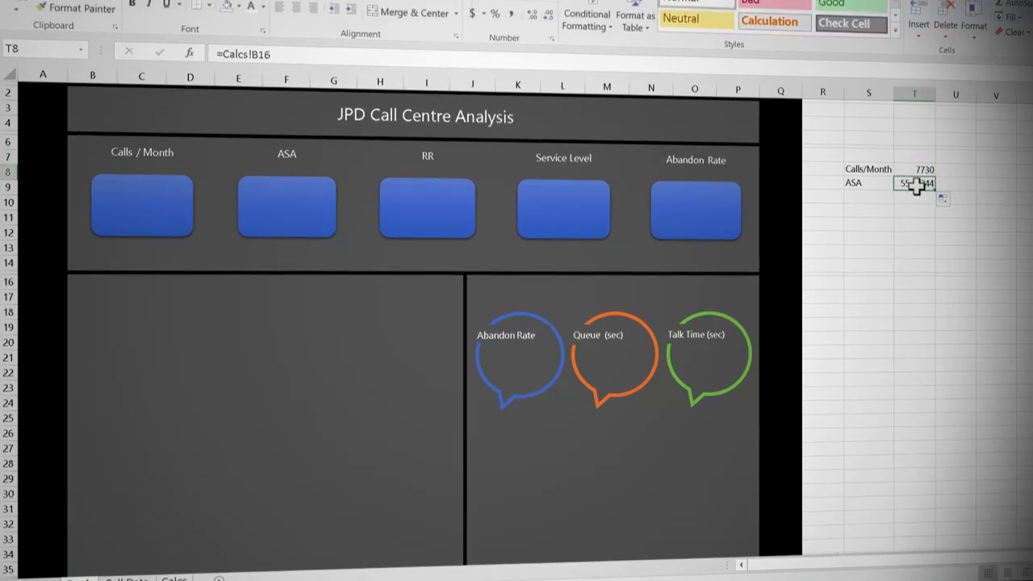
left_click(533, 80)
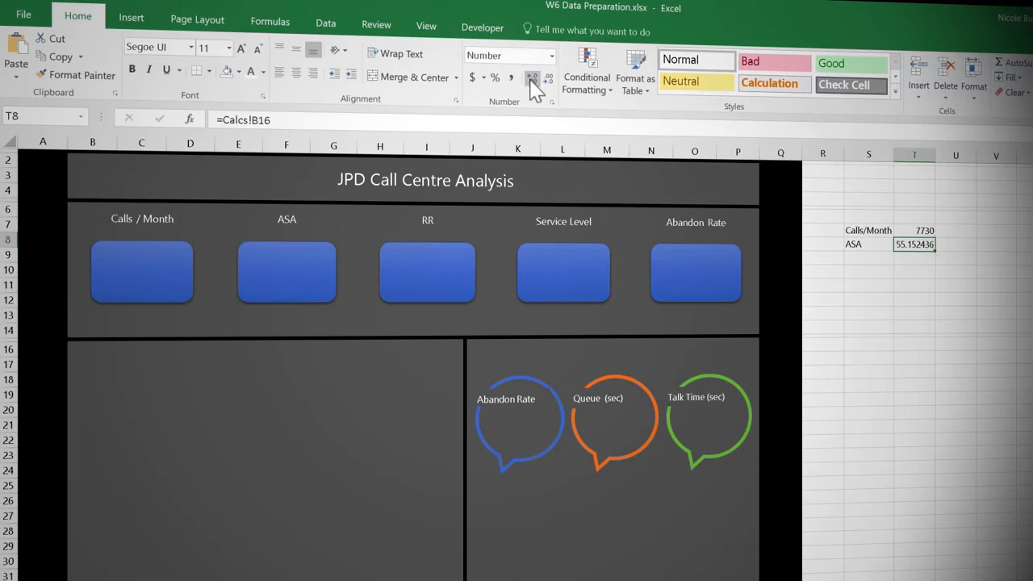
left_click(549, 80)
left_click(549, 80)
left_click(548, 80)
left_click(549, 80)
left_click(549, 79)
left_click(548, 80)
left_click(862, 244)
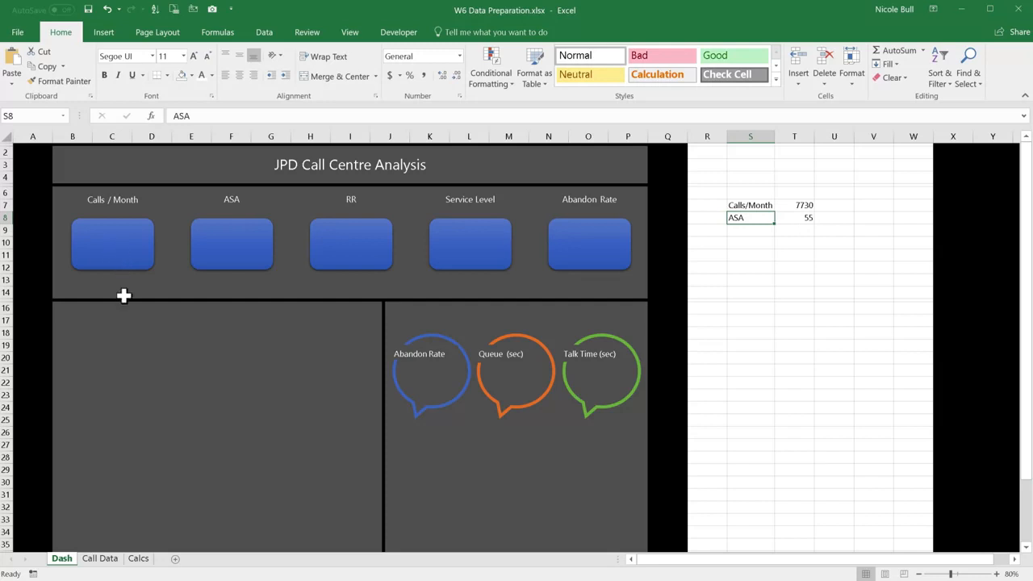
Step: Link the blue rectangle under Calls / Month to cell T7 with the formula =$T$7
left_click(127, 245)
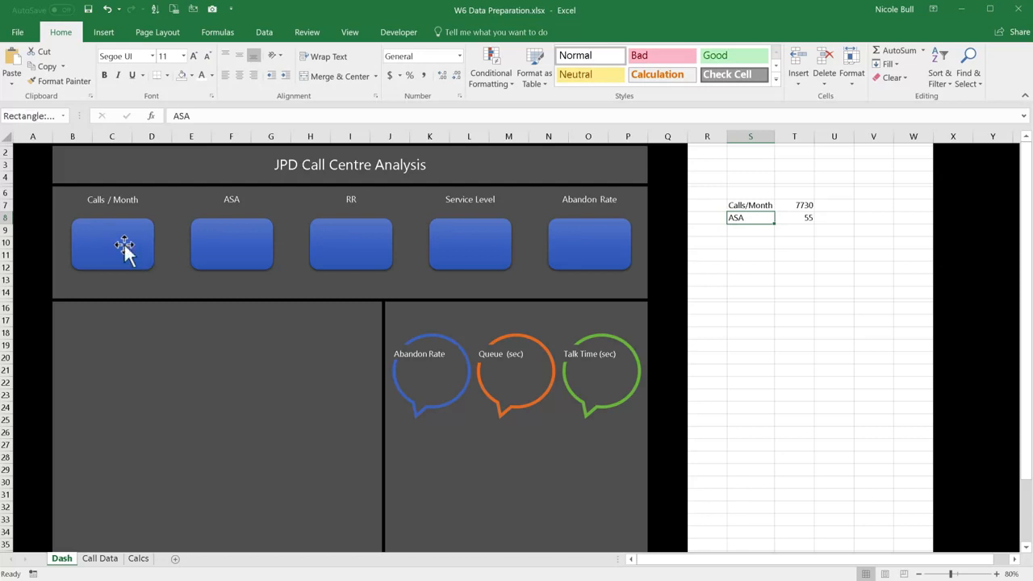
left_click(223, 119)
type("=")
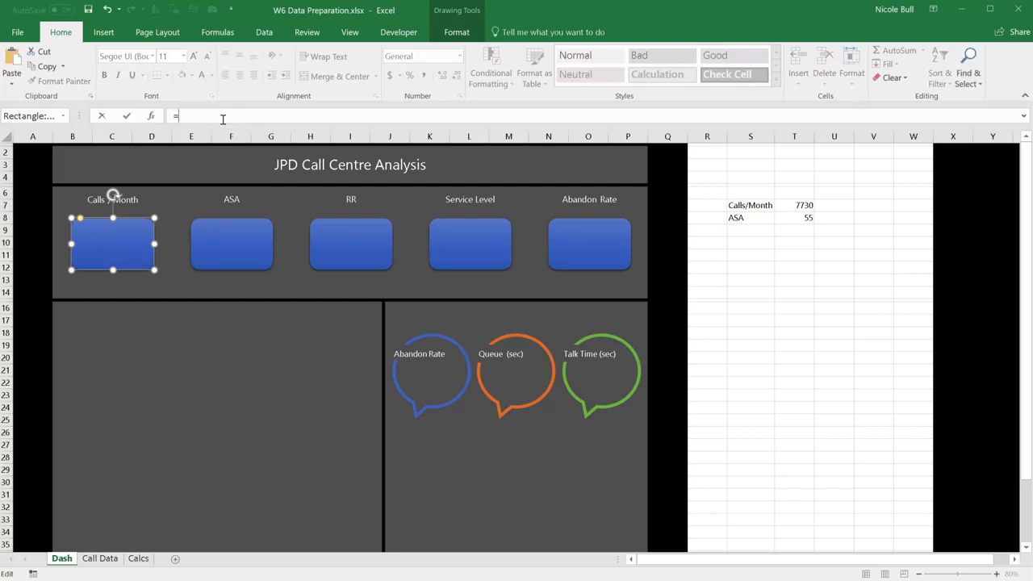
left_click(799, 206)
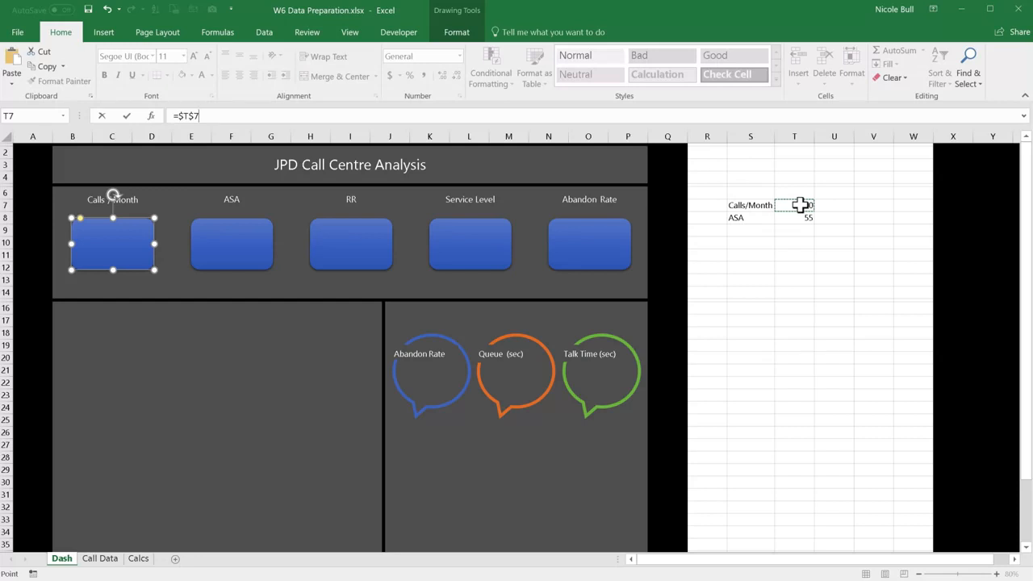
key("Return")
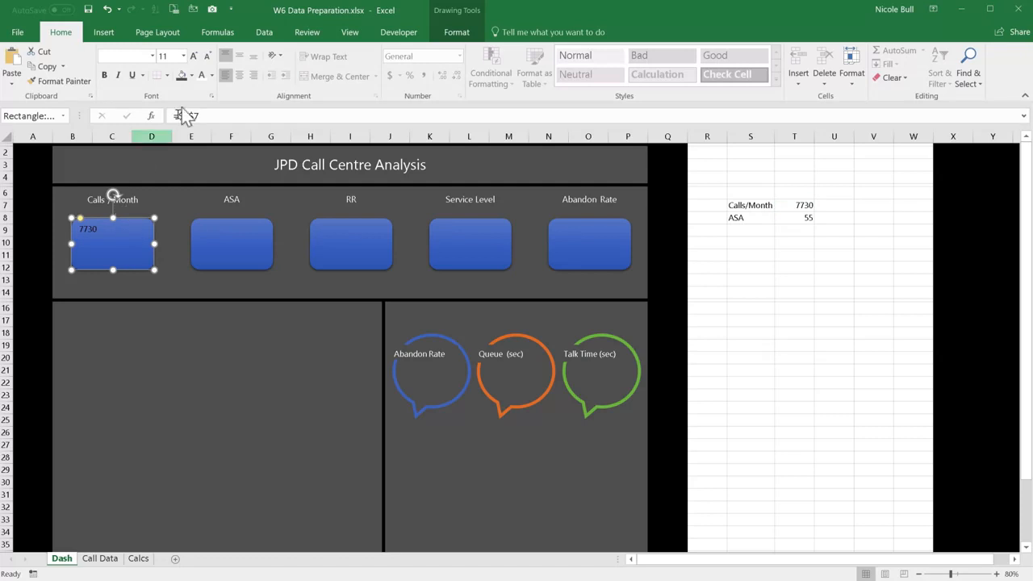
Step: Format the Calls / Month rectangle's text as white, size 24, centred vertically and horizontally
left_click(203, 78)
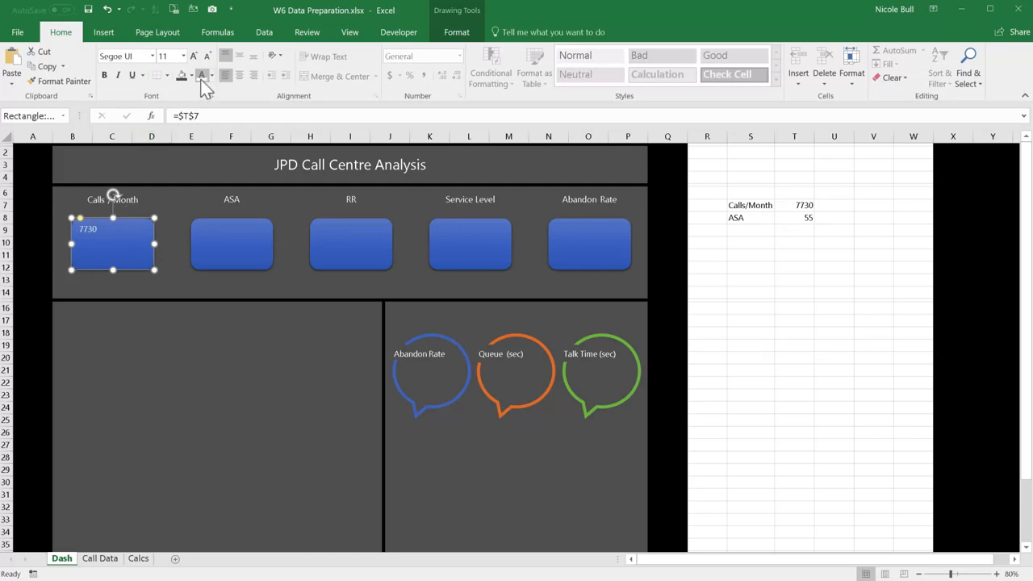
left_click(195, 56)
left_click(195, 56)
left_click(195, 56)
left_click(194, 56)
left_click(194, 57)
left_click(195, 56)
left_click(239, 58)
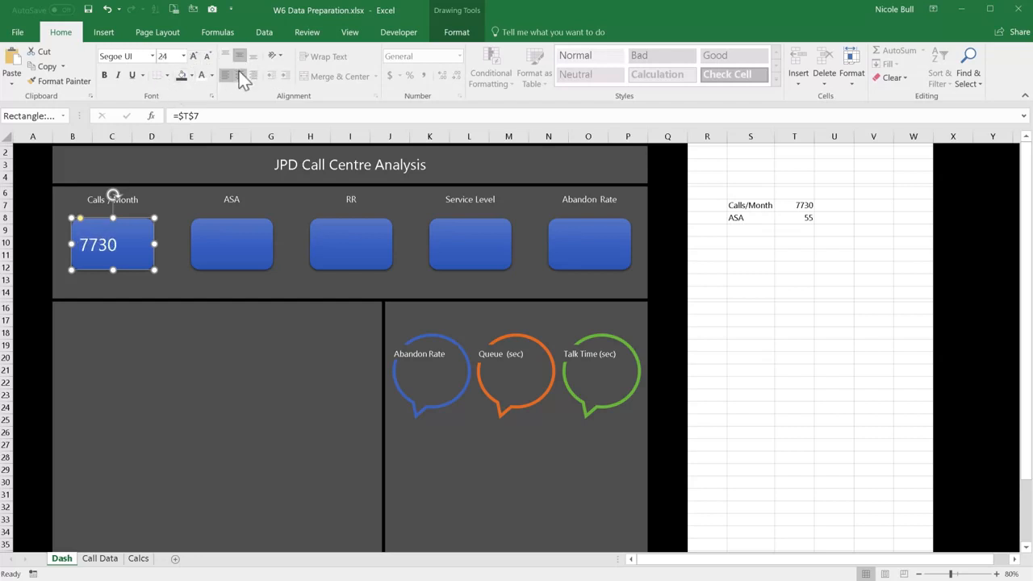
left_click(240, 75)
left_click(782, 266)
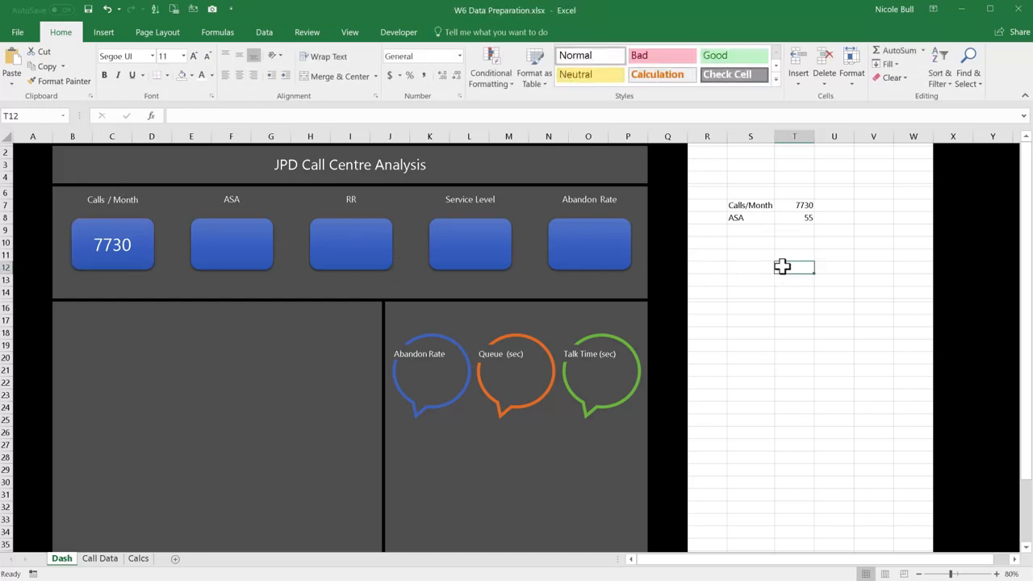